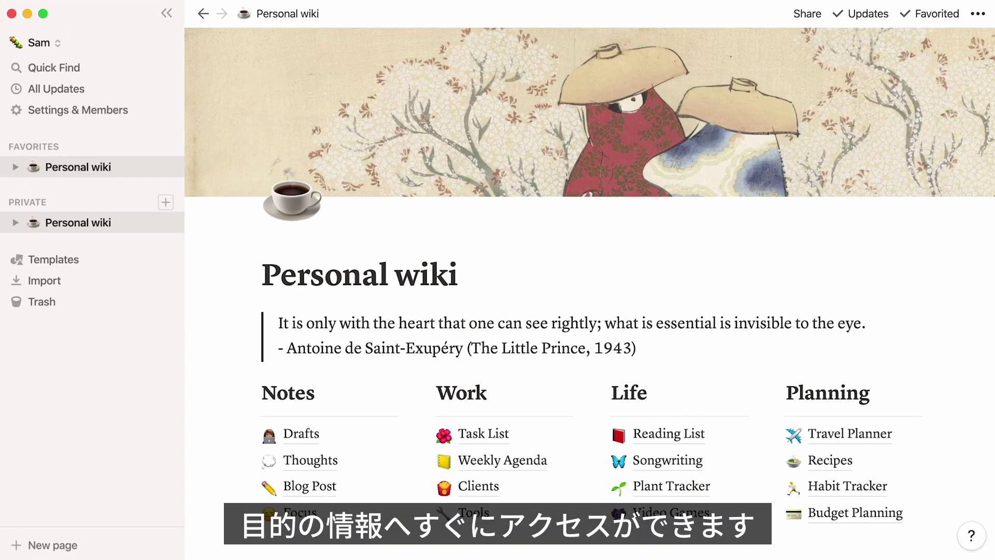
- Preview the Task List page, then return to the example Personal wiki
left_click(471, 441)
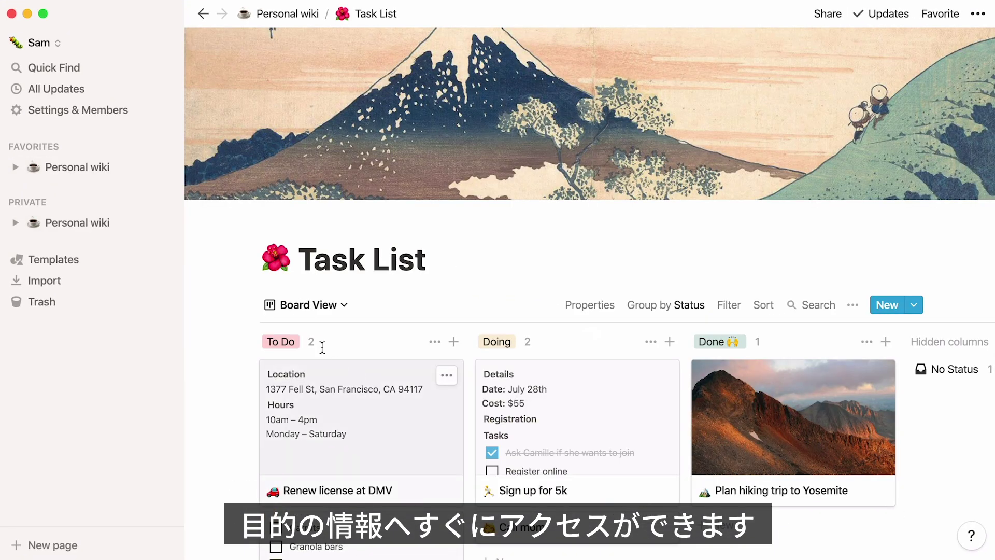
left_click(105, 226)
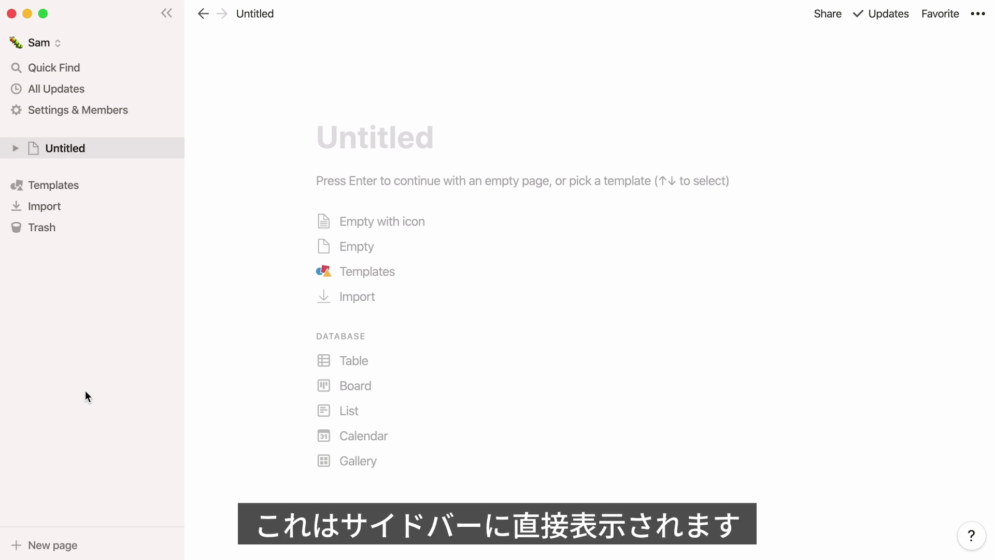
- Create a top-level 'Personal wiki' page, open it full-page, and delete the leftover Untitled page
left_click(60, 545)
type("Pers")
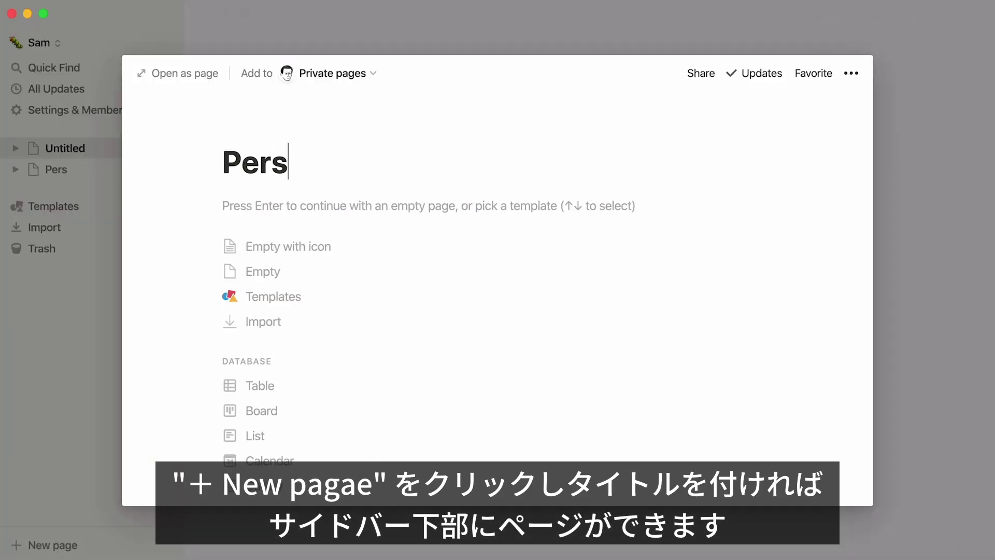
type("onal wiki")
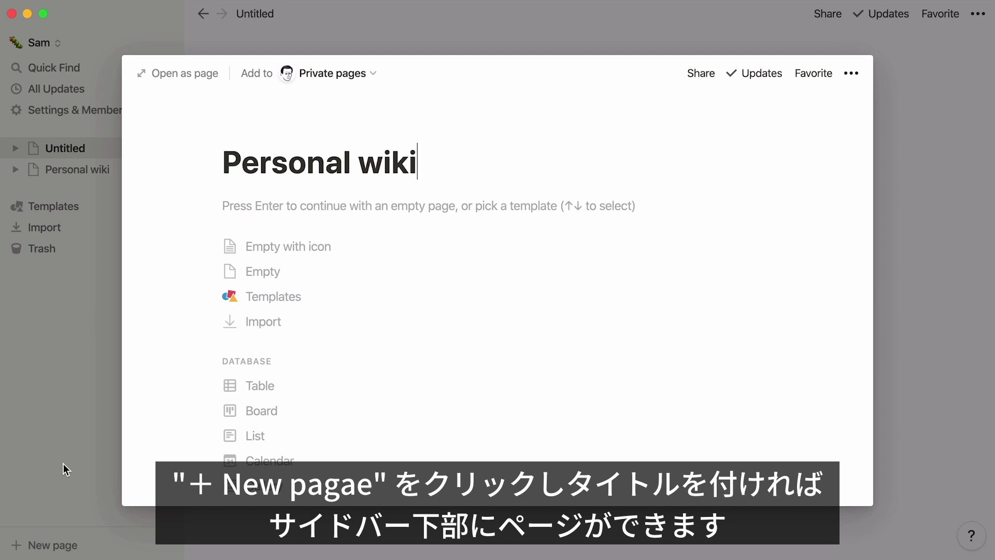
left_click(79, 173)
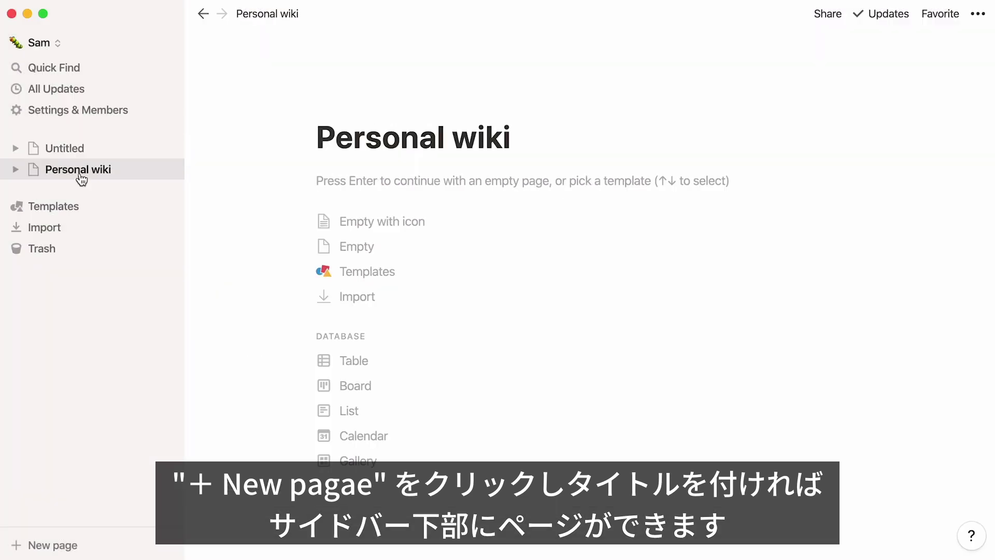
left_click(140, 148)
left_click(159, 162)
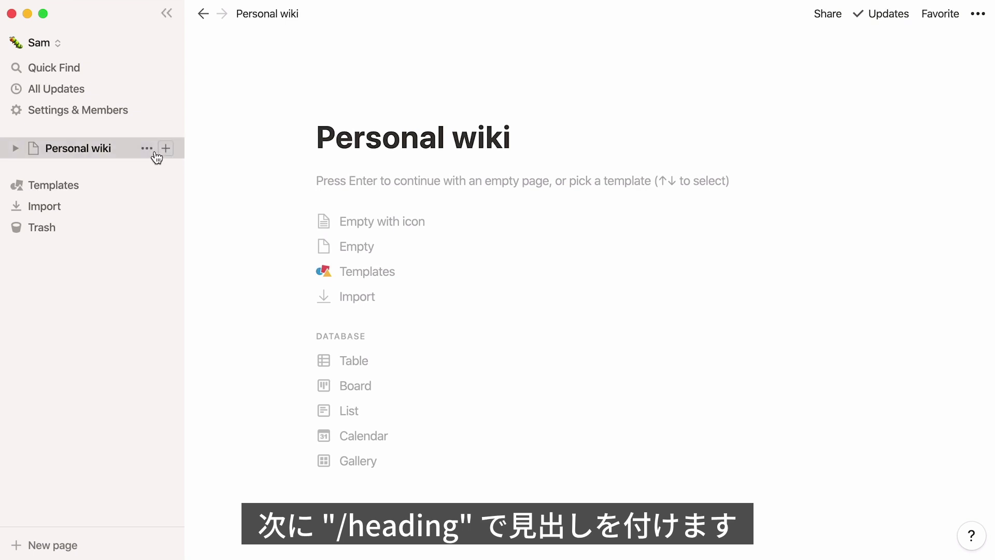
- Add 'Notes' as a Heading 2, then make each following line a Heading 2 with ##
type("/heading")
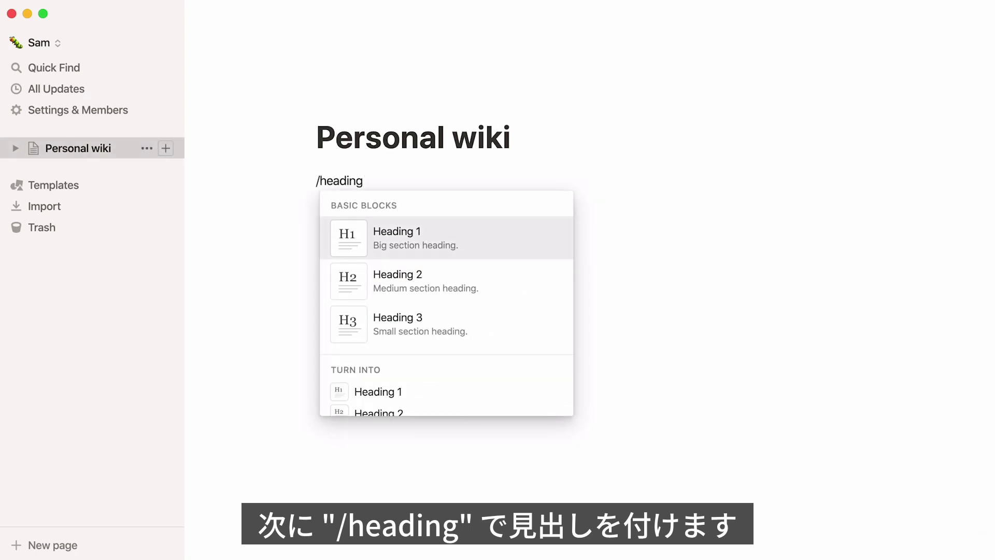
key("Down")
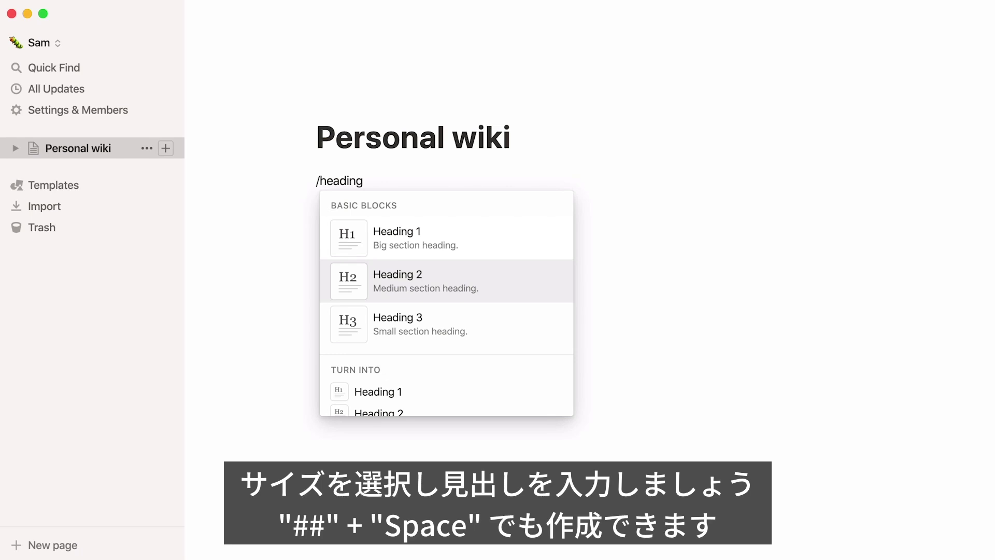
key("Return")
type("Notes")
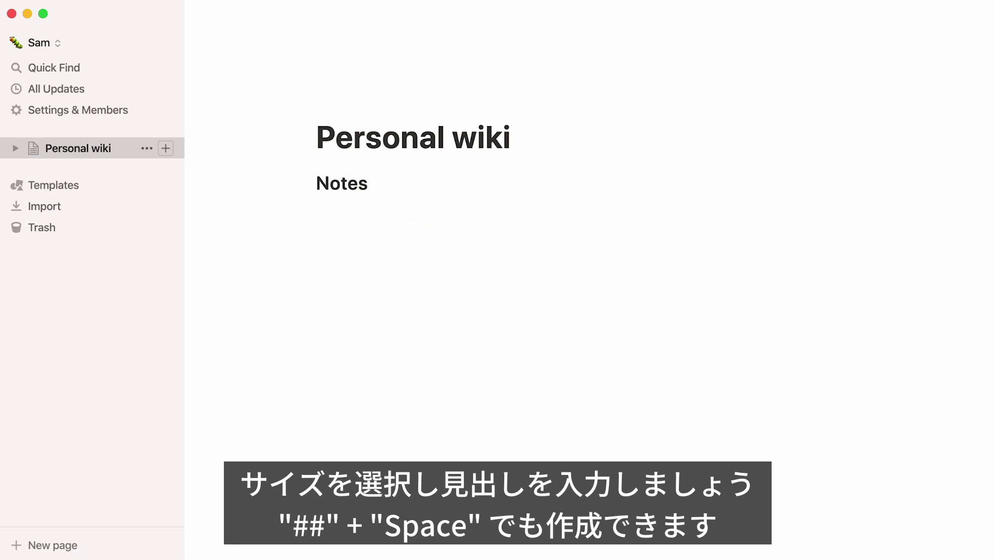
key("Return")
type("##")
key("space")
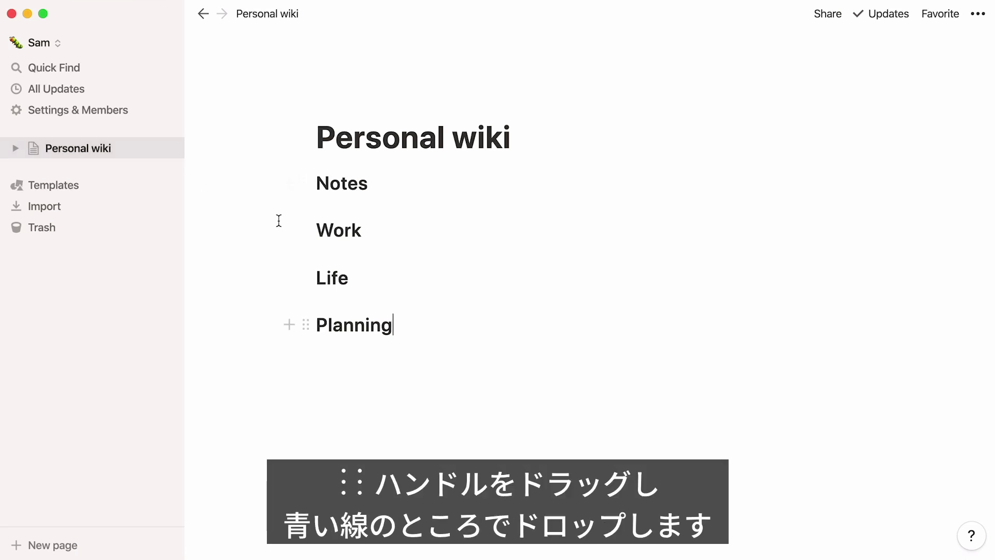
- Drag the Work, Life and Planning headings beside Notes to form four columns
left_click_drag(303, 230, 877, 179)
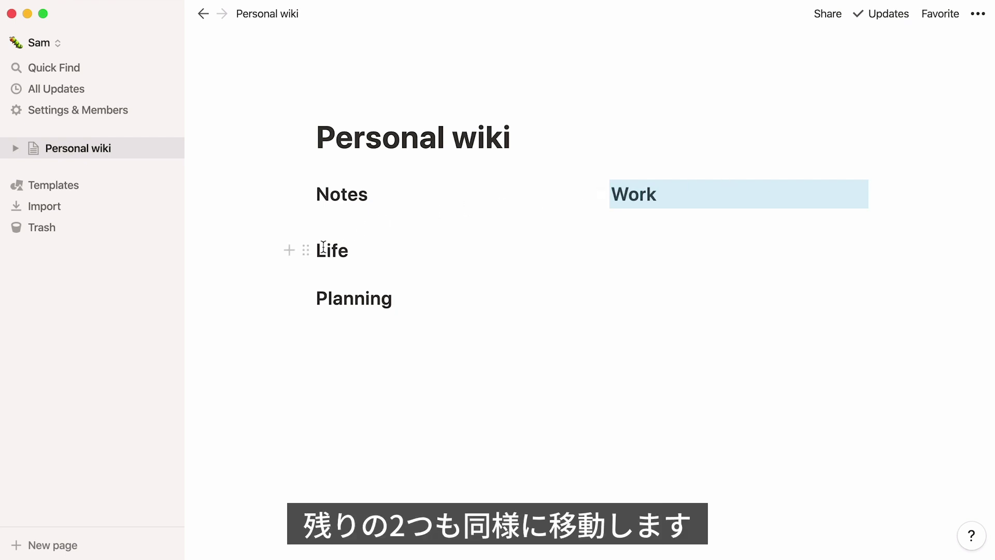
left_click_drag(306, 251, 900, 194)
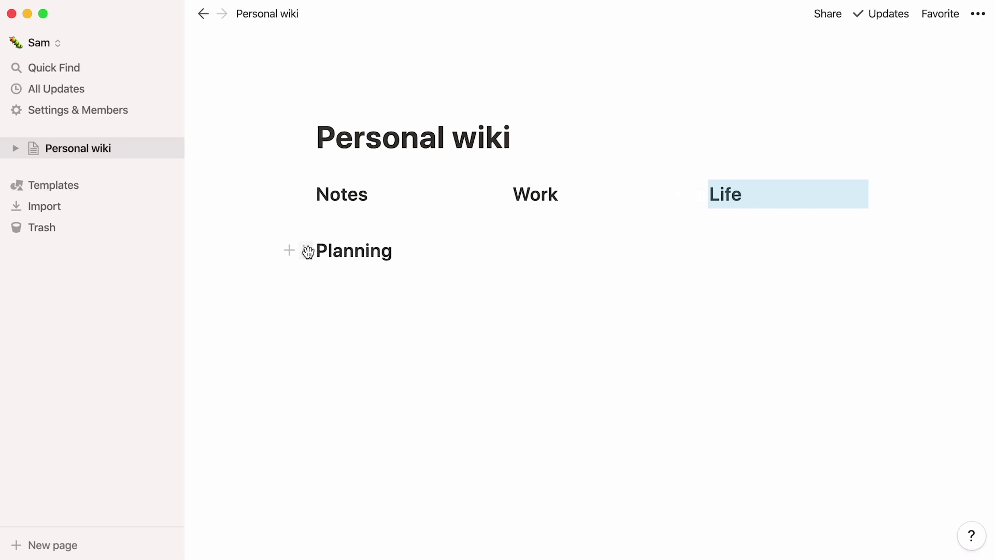
left_click_drag(306, 251, 884, 193)
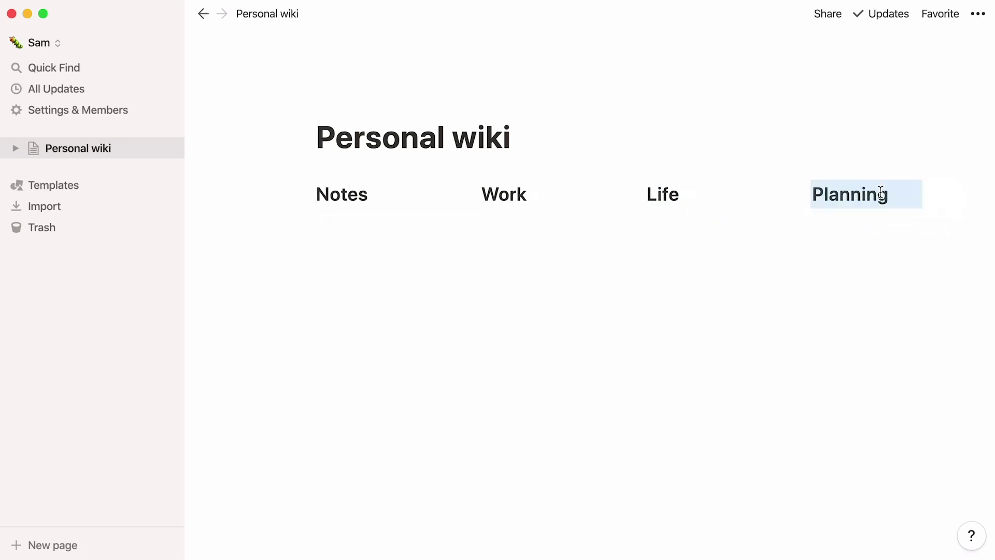
- Add a --- divider line under the Planning heading
left_click(880, 193)
key("Return")
type("---")
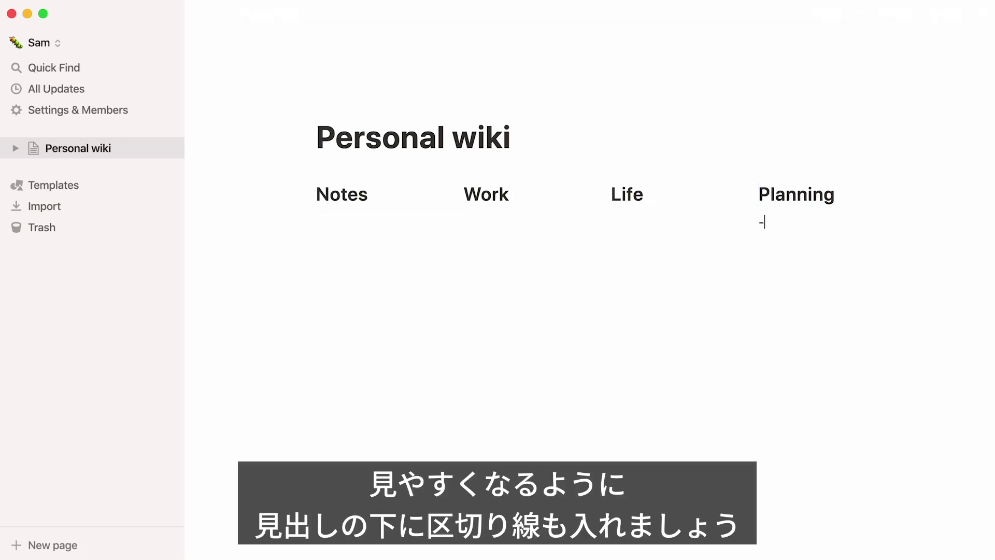
- Insert --- dividers under the Life, Work and Notes headings
left_click(622, 222)
type("---")
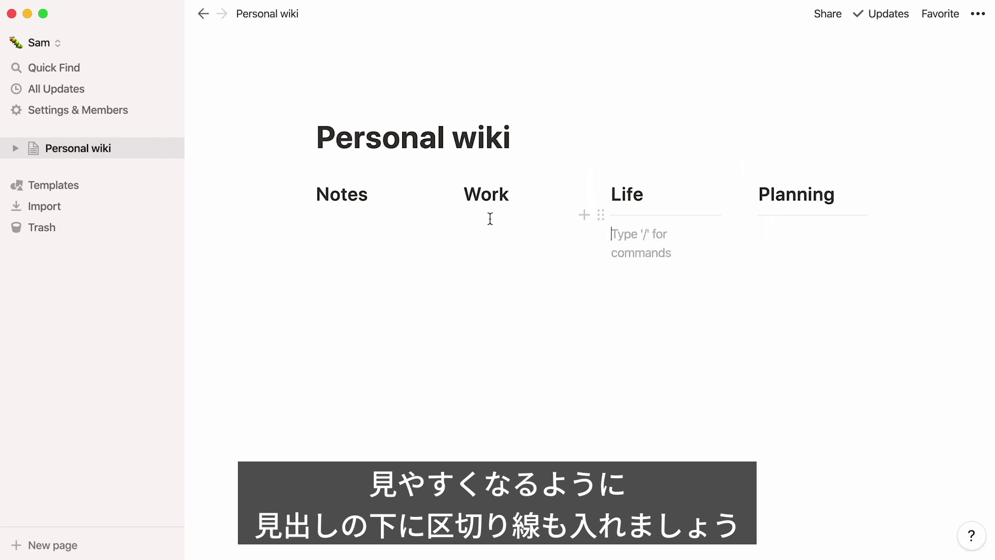
left_click(488, 220)
type("---")
left_click(351, 221)
type("---")
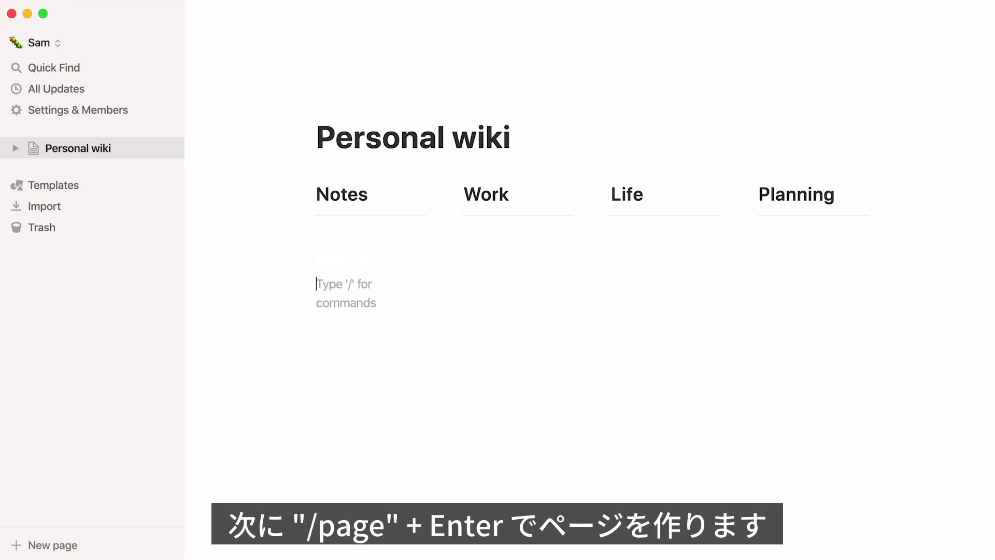
- Add a 'Thoughts' sub-page whose icon is the thought-balloon emoji found by searching 'cloud'
type("/page")
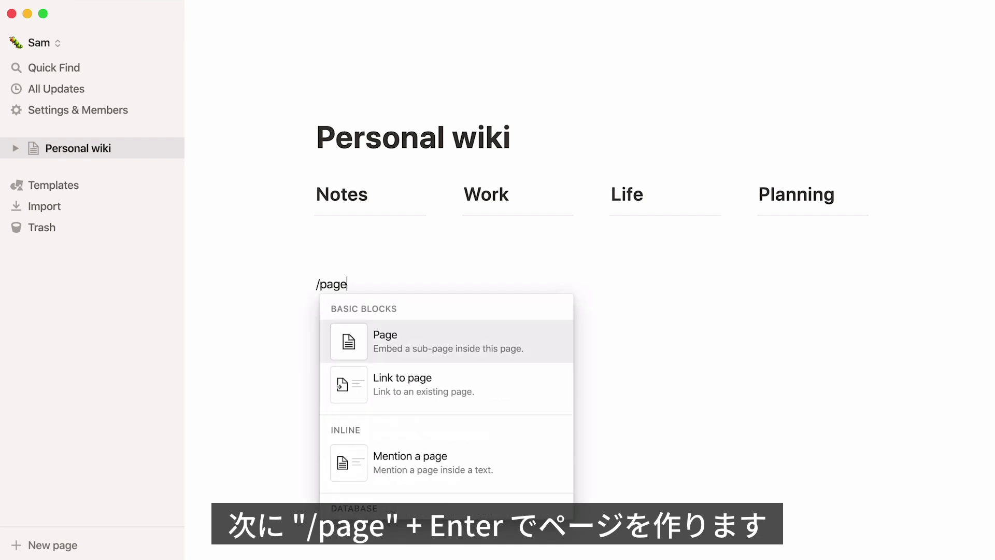
key("Return")
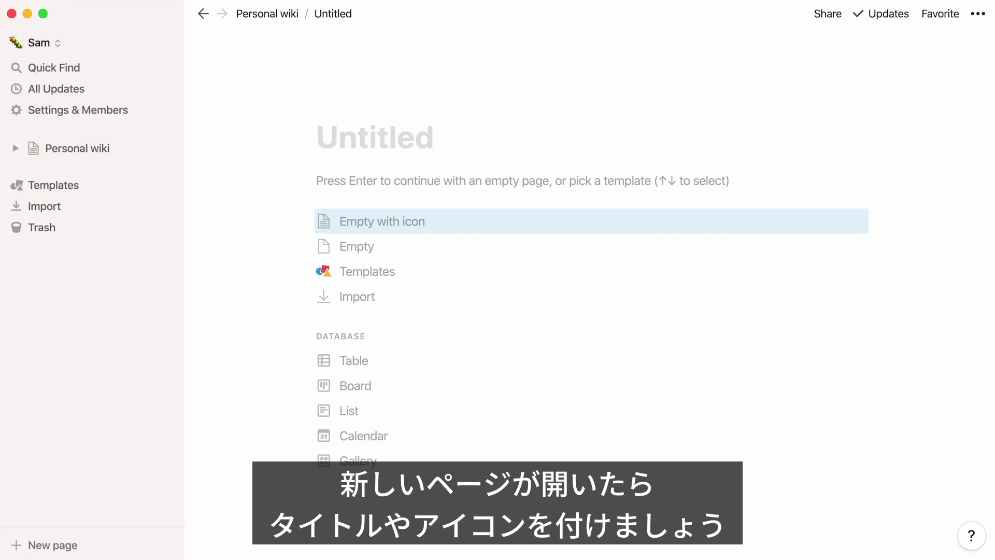
type("Thoughts")
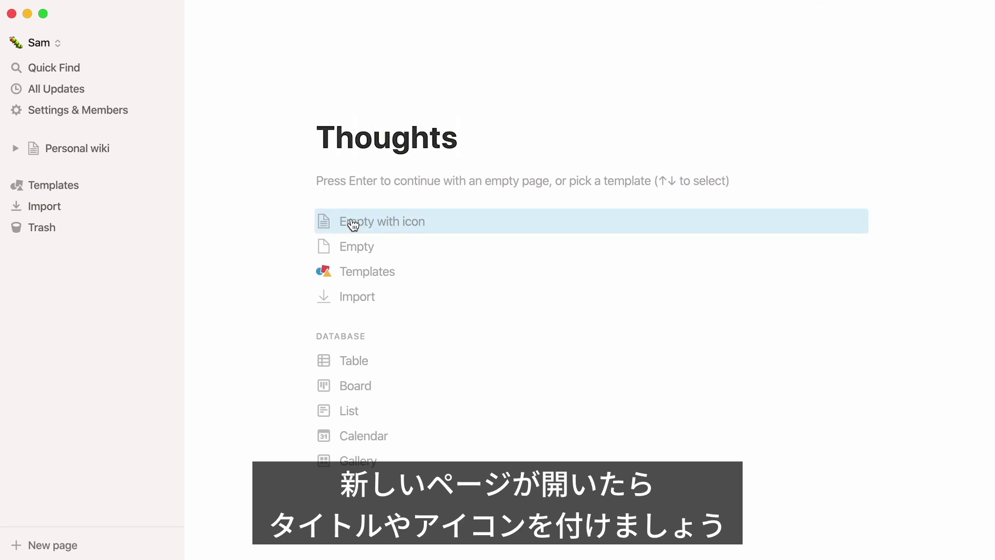
left_click(353, 224)
left_click(362, 151)
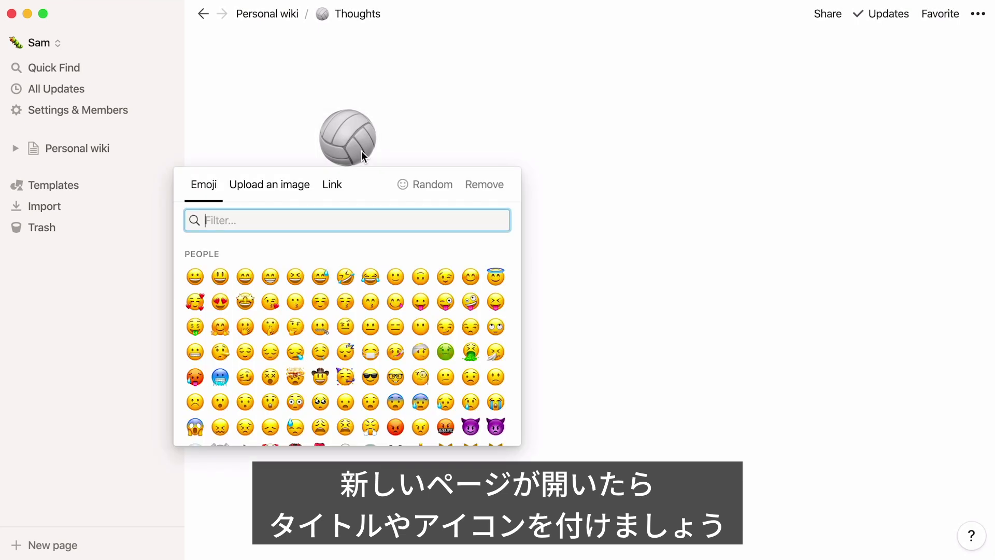
type("cloud")
left_click(199, 275)
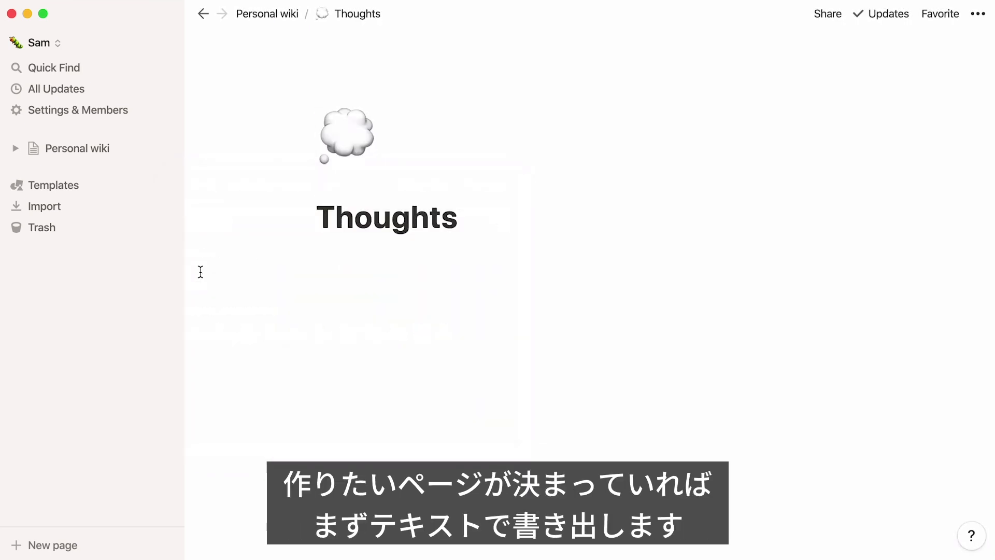
- Below Thoughts, type the subpage names Drafts, Blog Post, Focus, Task List through Budget Planning, one per line
left_click(130, 150)
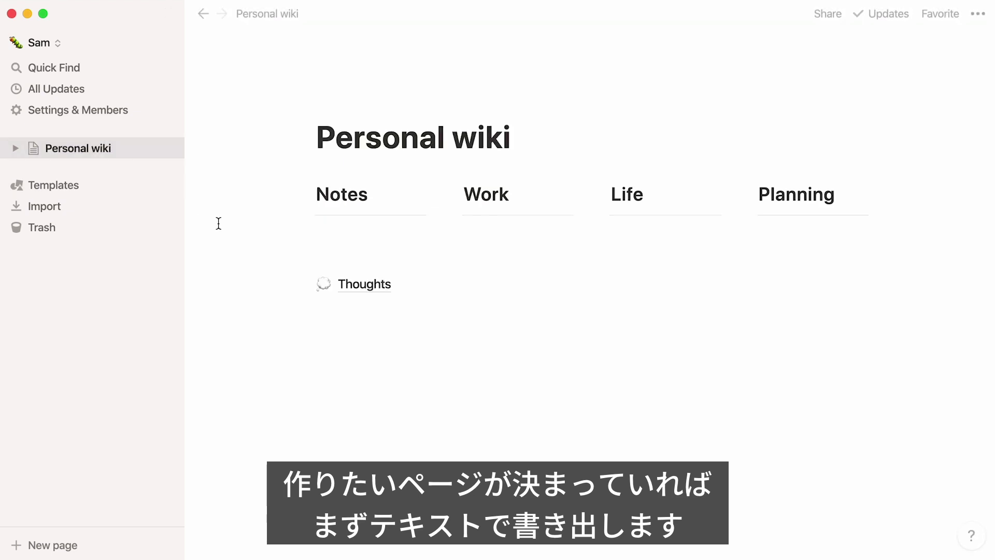
left_click(325, 307)
type("Drafts")
key("Return")
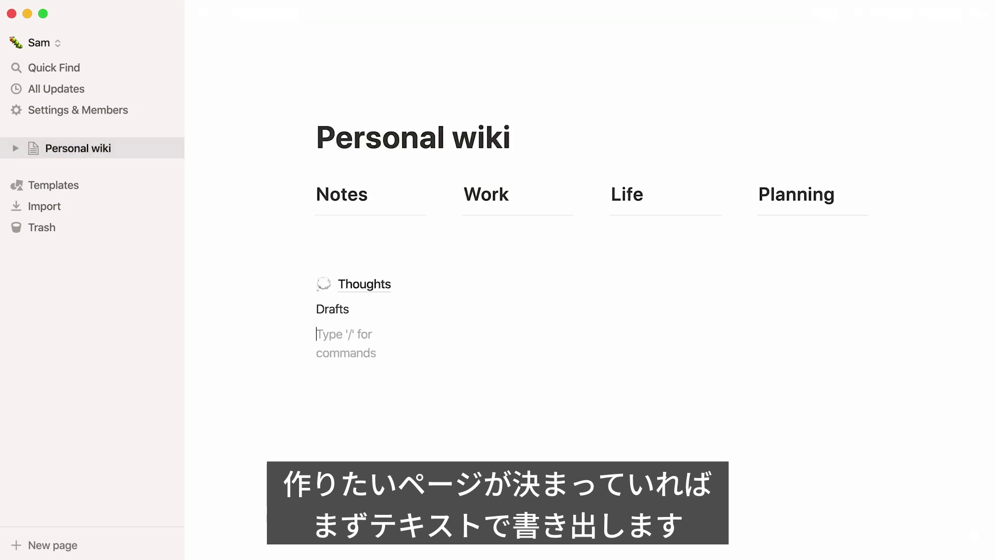
type("Blog Post")
key("Return")
type("Focus")
key("Return")
type("Task List")
key("Return")
type("Weekly Agenda")
key("Return")
type("Clients")
key("Return")
type("Tools")
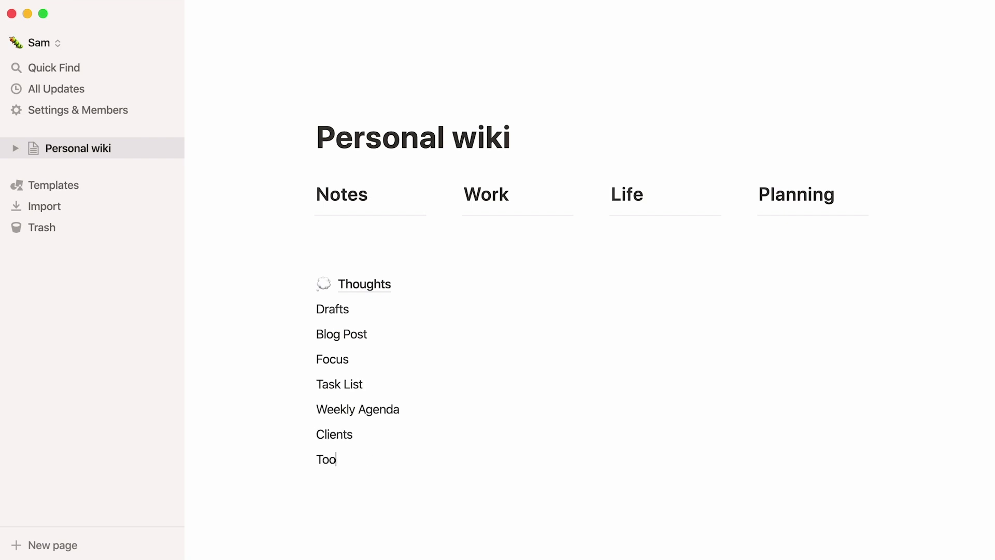
key("Return")
type("Reading List Songwriting Plant Tracker Video Games ")
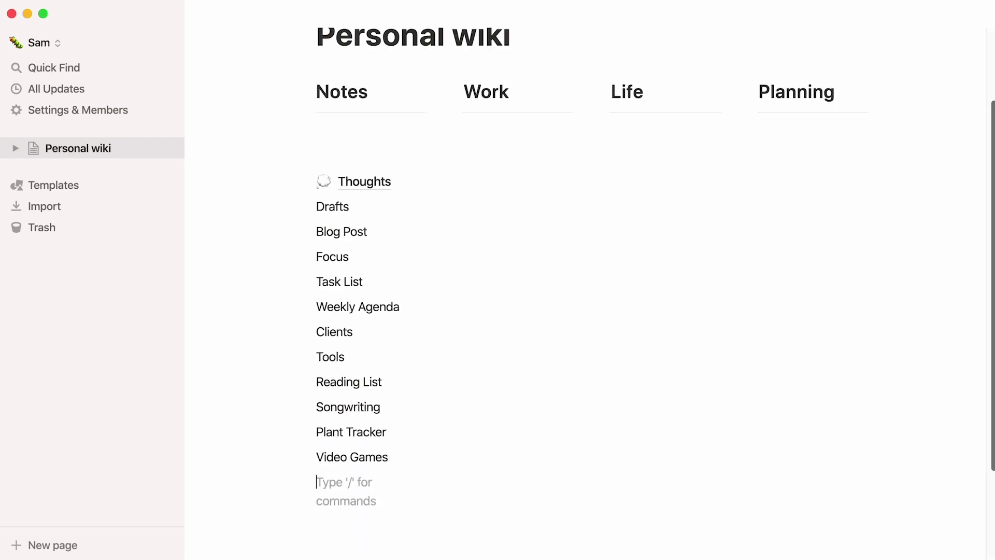
type("Travel Planner Recipes Habit Tracker")
key("Return")
type("Budget Planning")
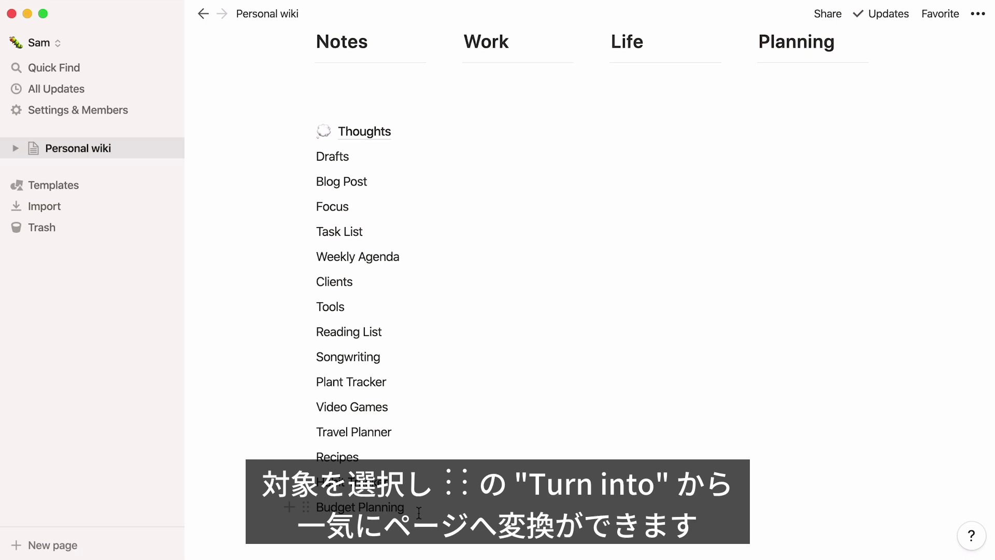
- Turn all the typed name lines into sub-pages at once
left_click_drag(394, 508, 327, 160)
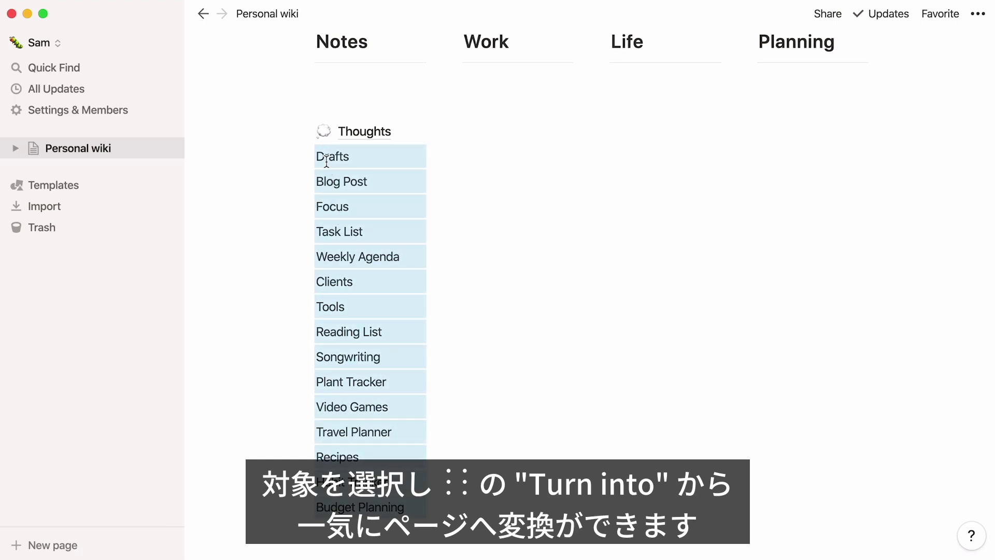
left_click(307, 160)
mouse_move(273, 149)
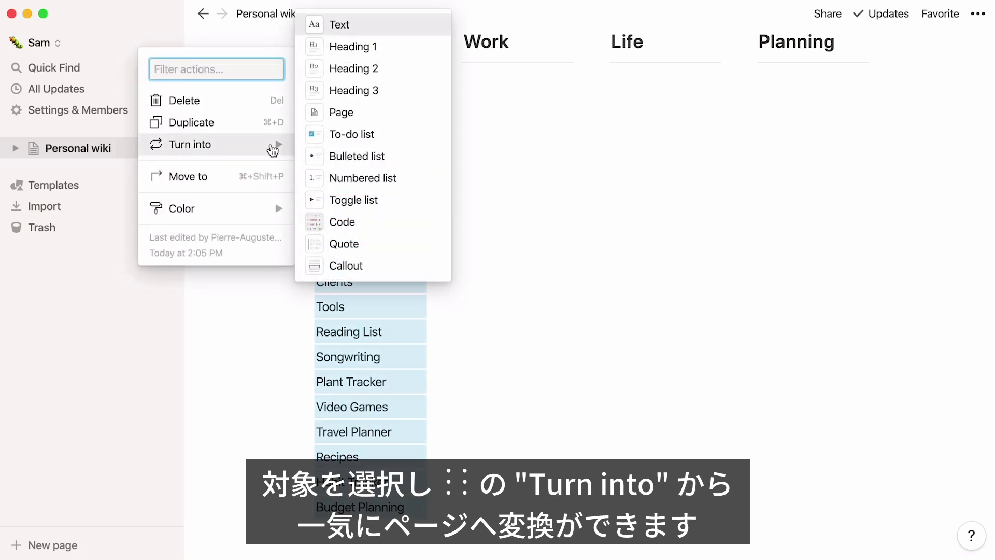
left_click(326, 112)
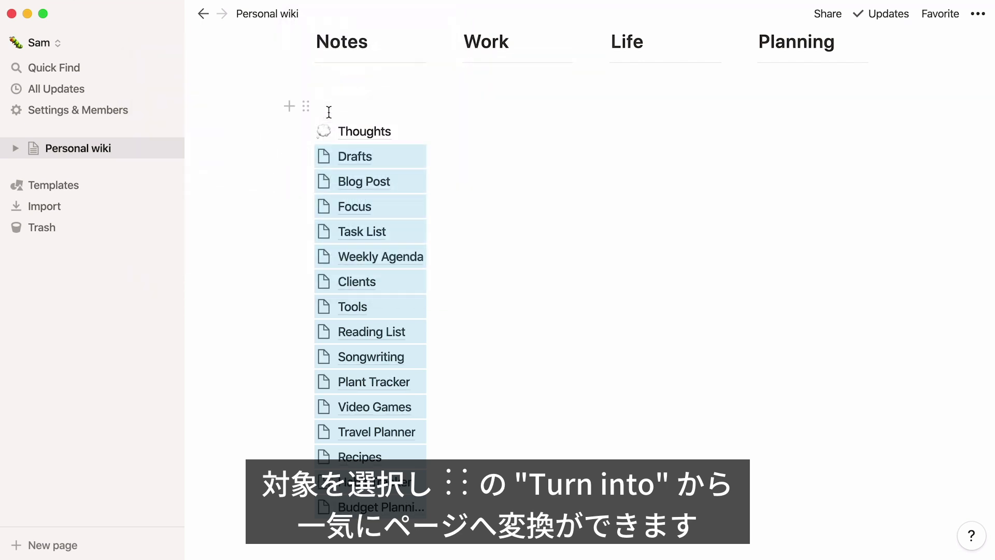
left_click(461, 501)
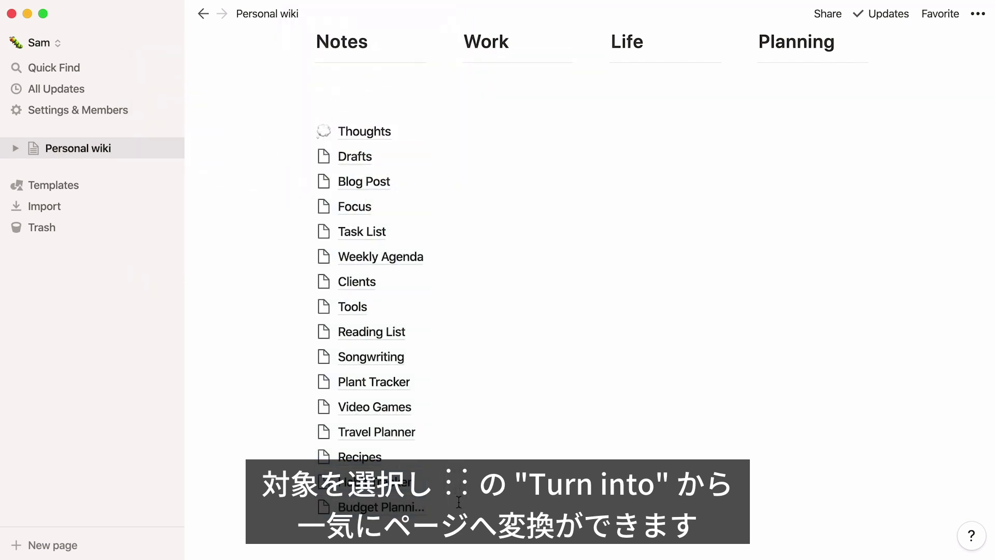
- Move four-page groups under Planning, Life, Work and Notes, with Drafts above Thoughts
left_click_drag(458, 500, 809, 150)
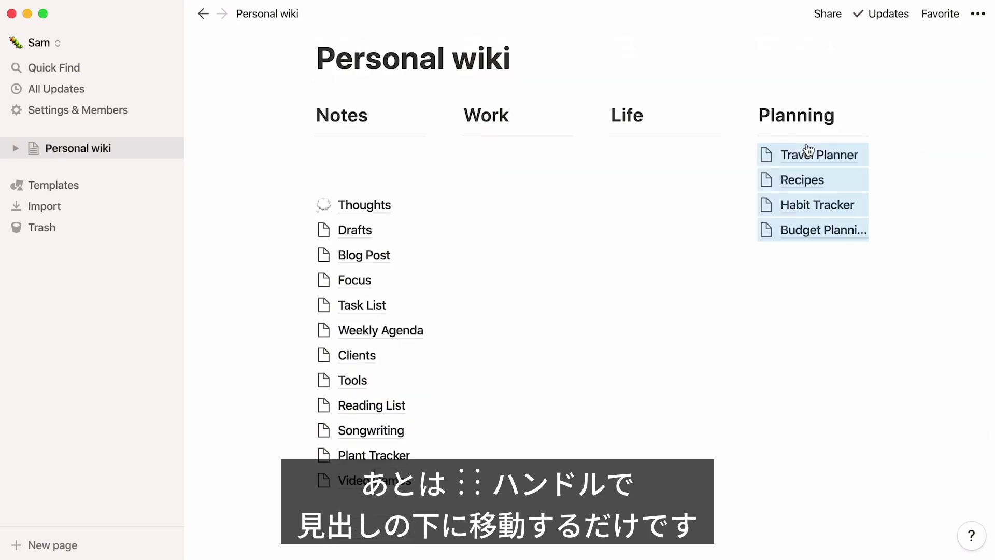
left_click_drag(392, 496, 629, 155)
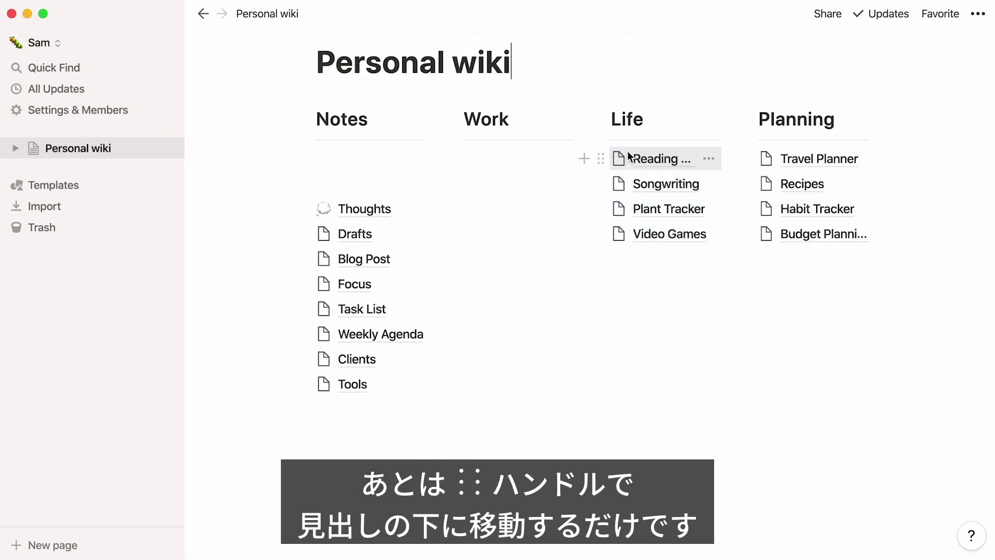
left_click_drag(349, 402, 497, 151)
left_click_drag(371, 373, 376, 284)
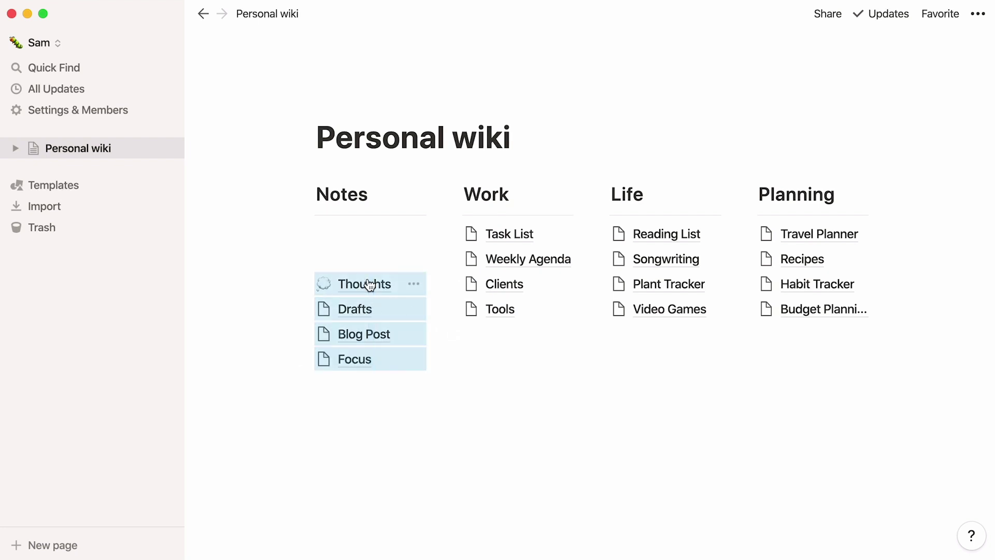
left_click_drag(304, 287, 321, 228)
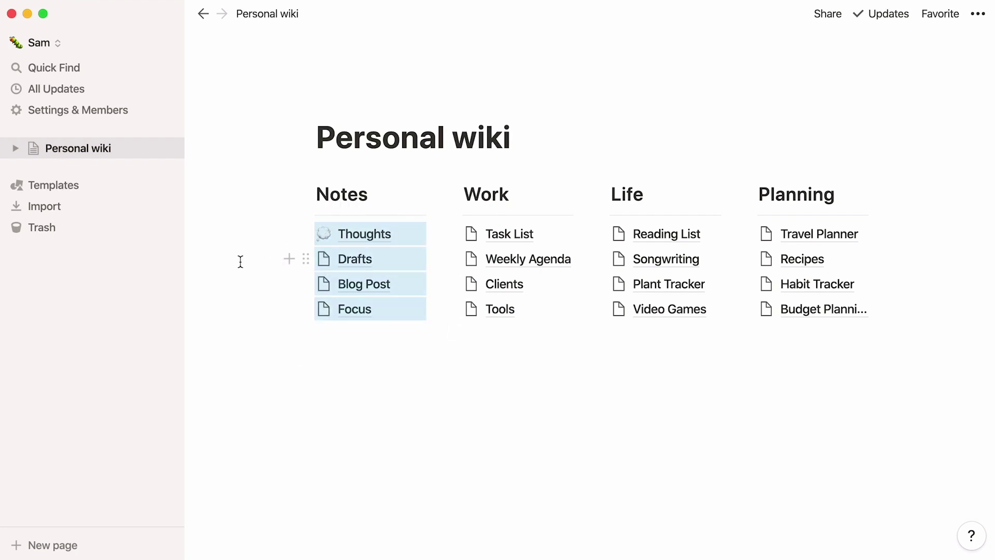
left_click(266, 250)
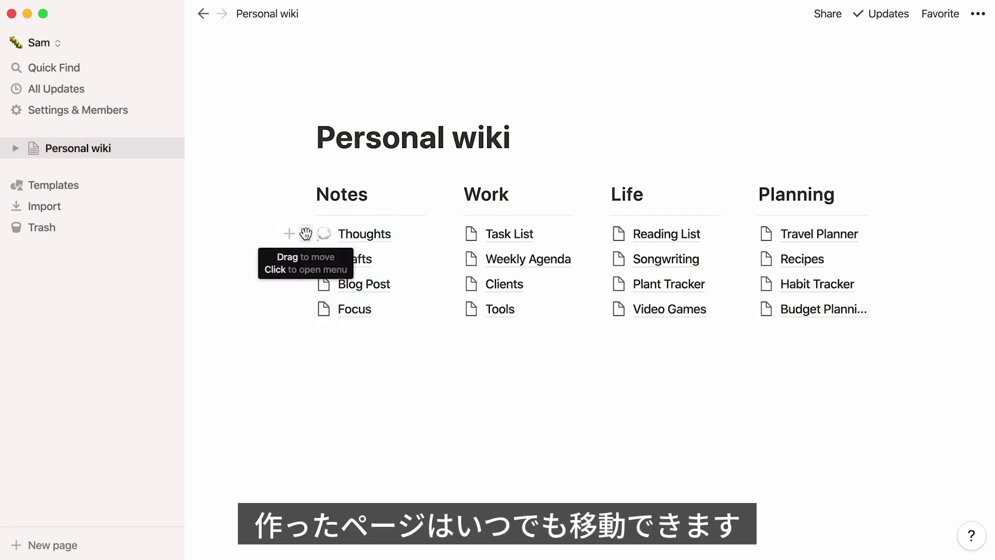
left_click_drag(303, 235, 306, 254)
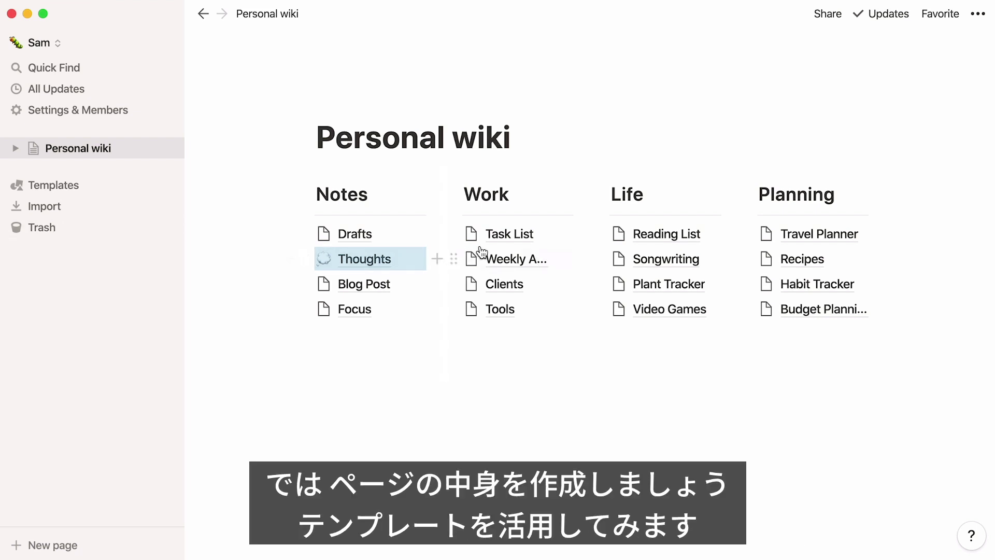
- Apply the Personal 'Reading List' template to the Reading List subpage
left_click(634, 236)
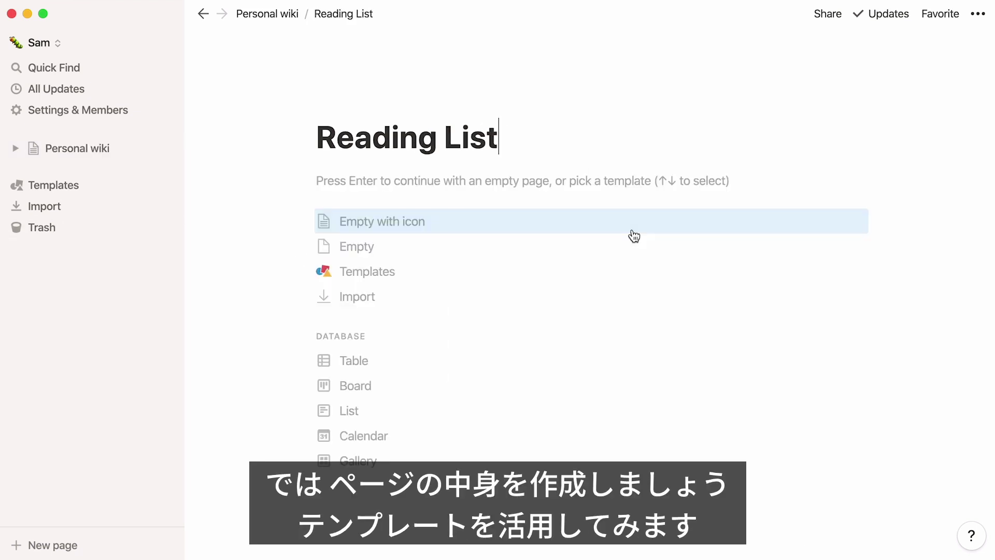
left_click(578, 267)
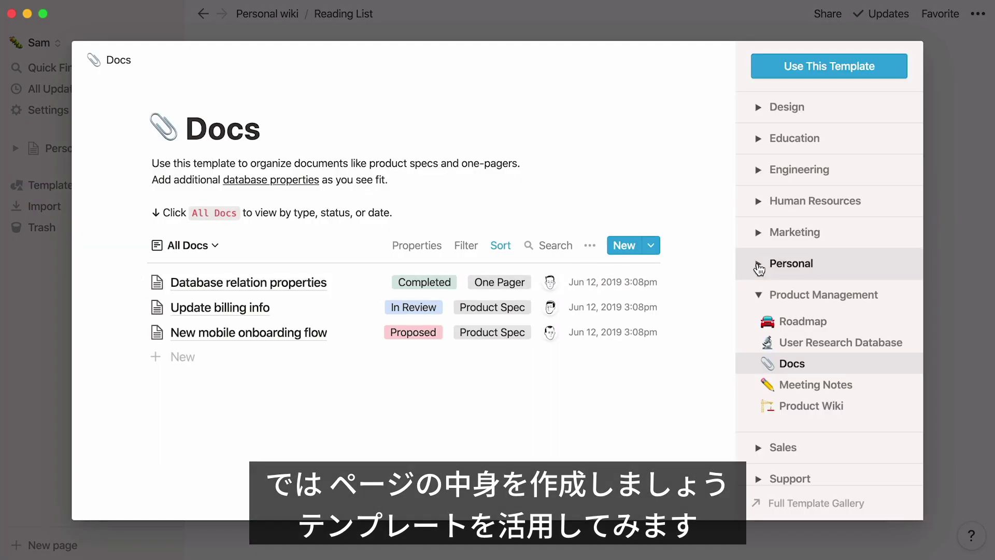
left_click(758, 265)
left_click(762, 310)
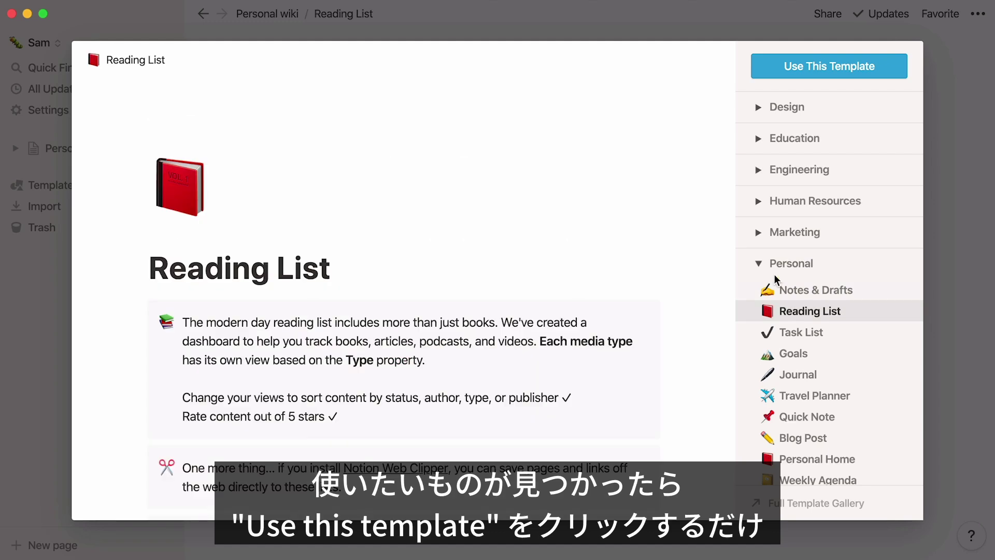
left_click(885, 77)
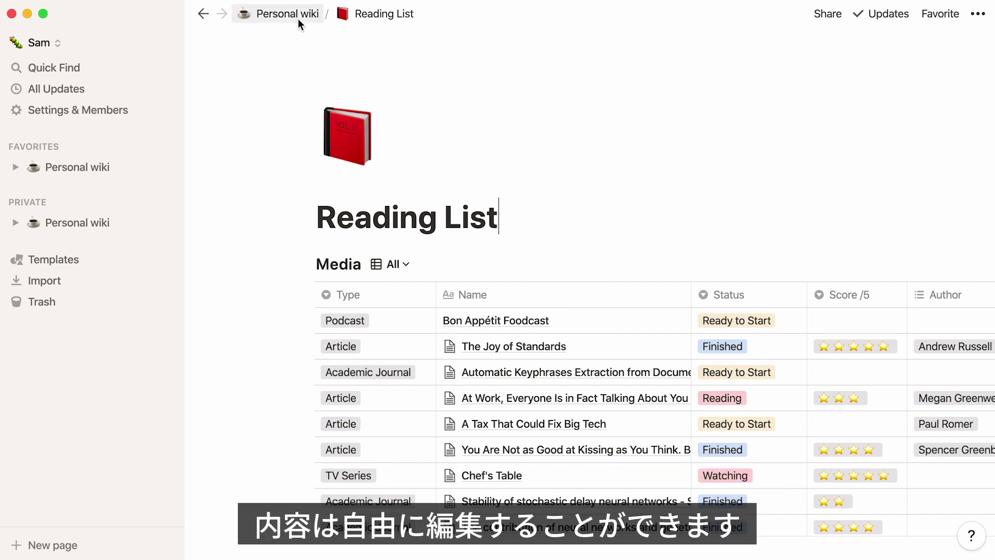
- Give the Recipes page a recipe template with a food cover and recipe gallery
left_click(777, 258)
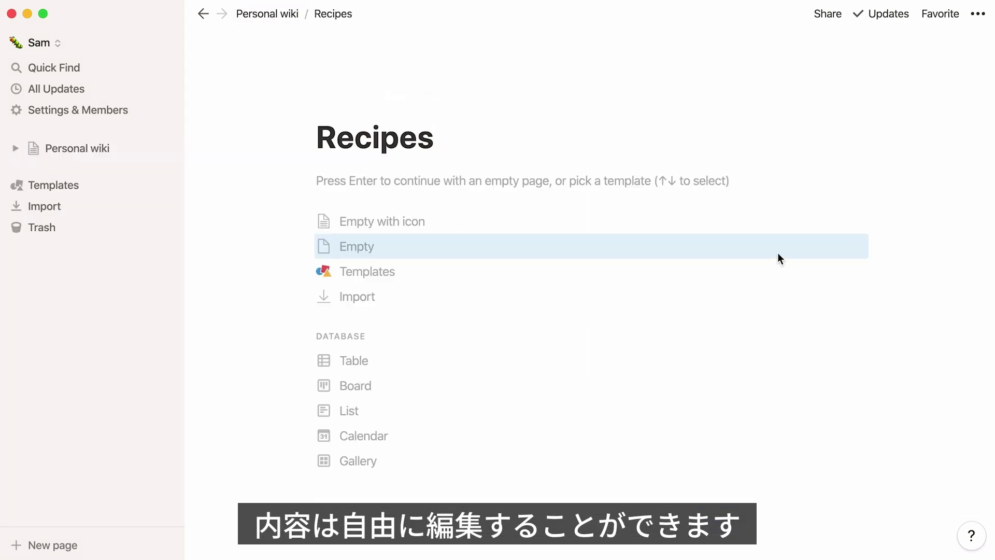
left_click(772, 269)
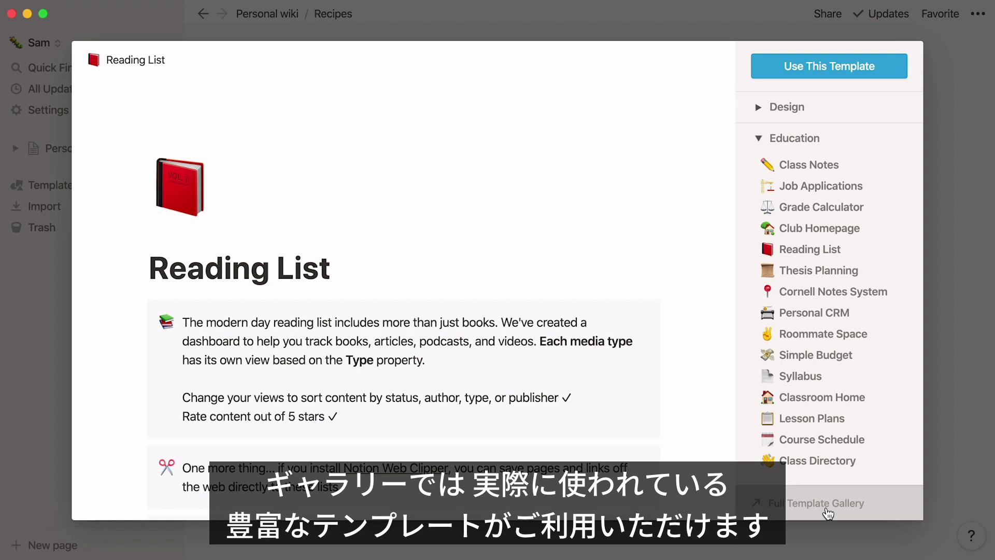
left_click(976, 415)
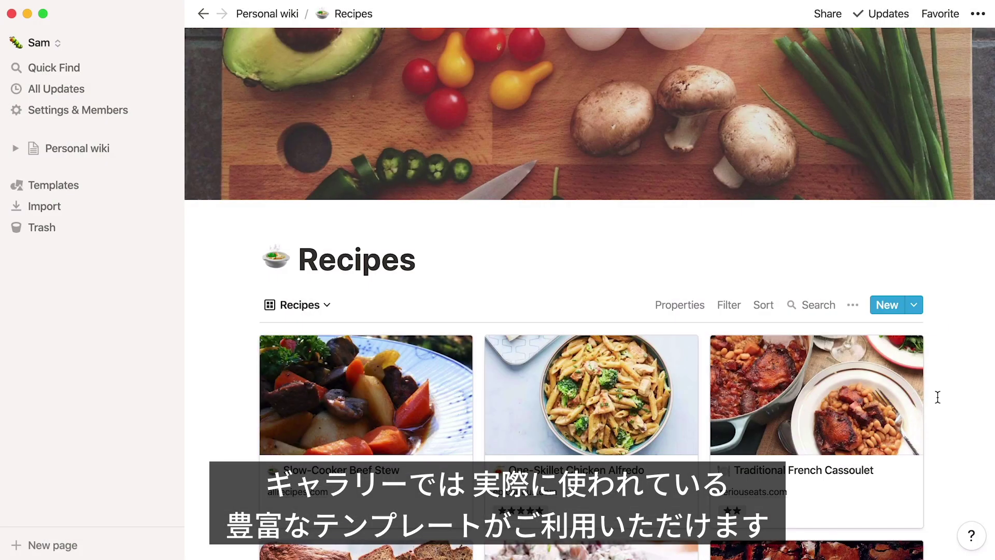
- Visit Drafts and its Quick Create a Page note, then collapse Drafts and reopen Personal wiki
left_click(278, 17)
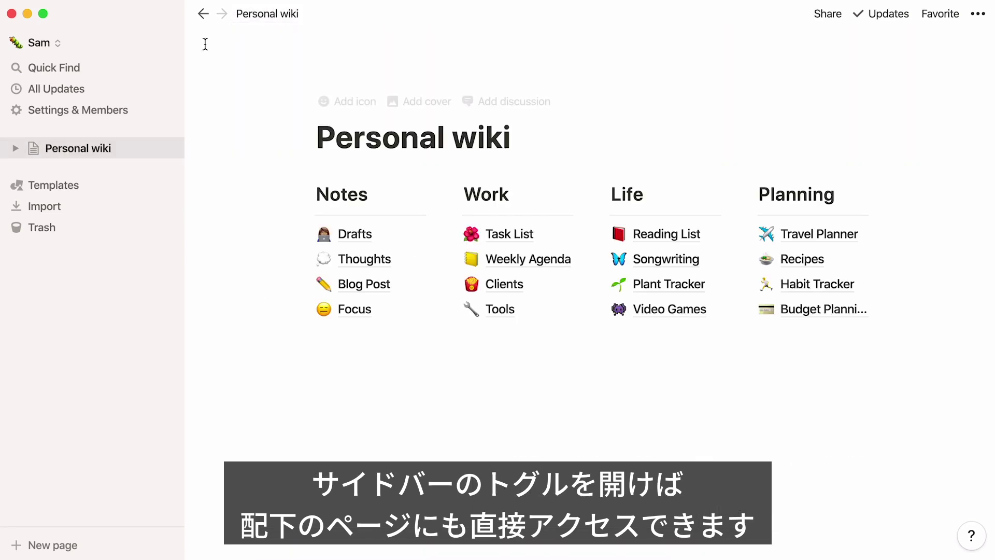
left_click(15, 149)
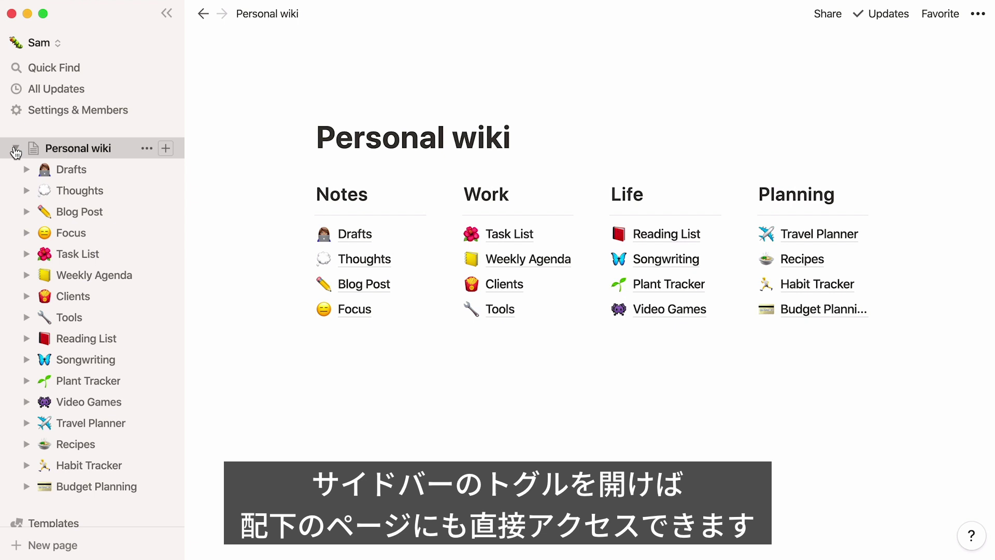
left_click(94, 176)
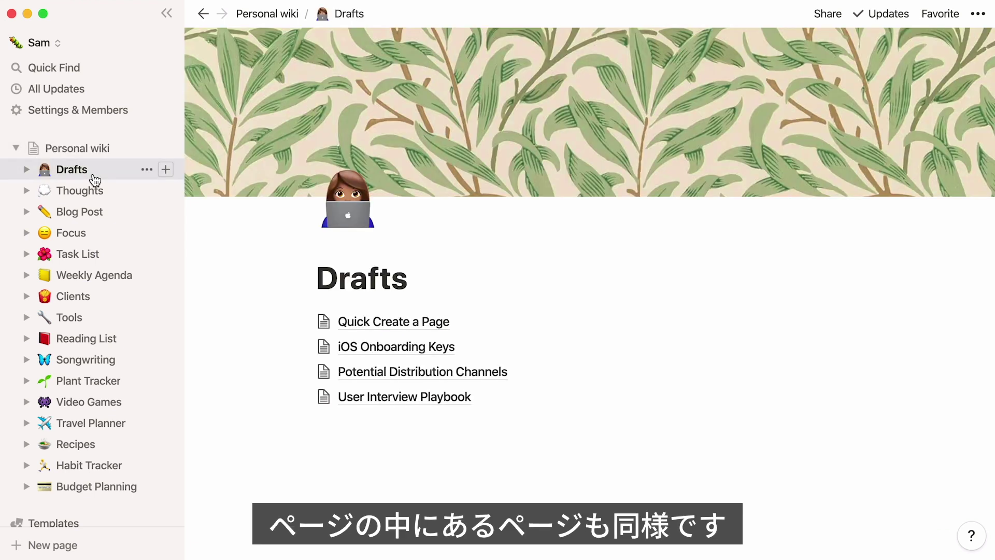
left_click(26, 169)
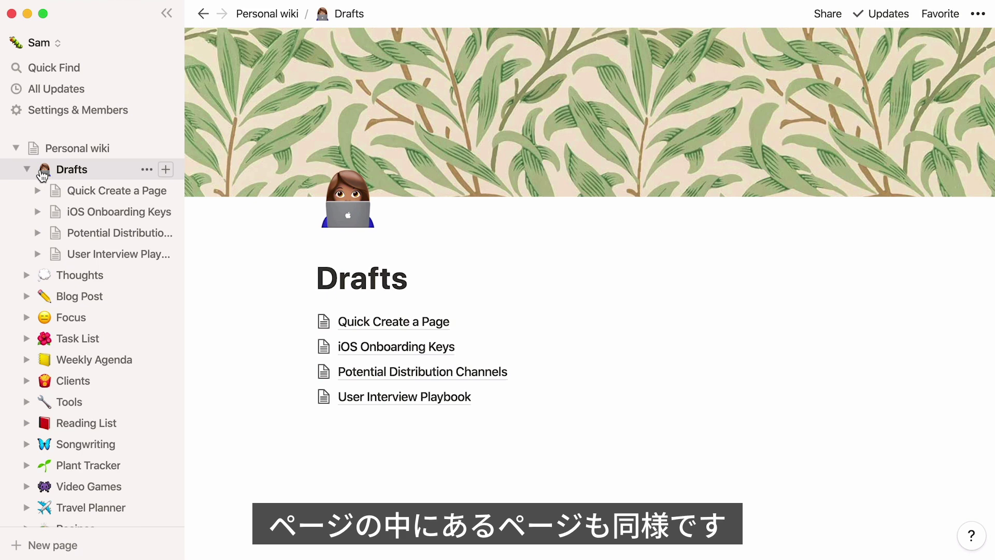
left_click(75, 192)
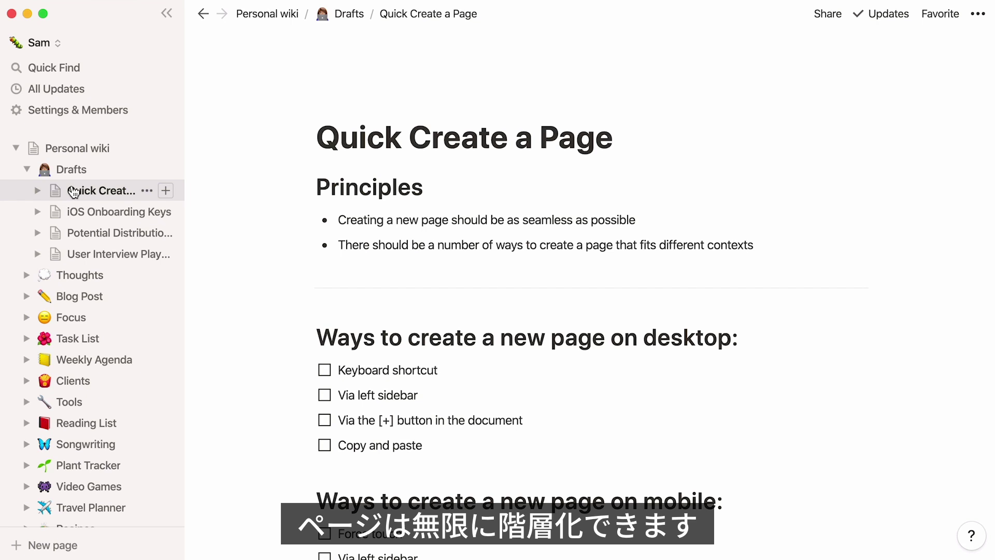
left_click(26, 169)
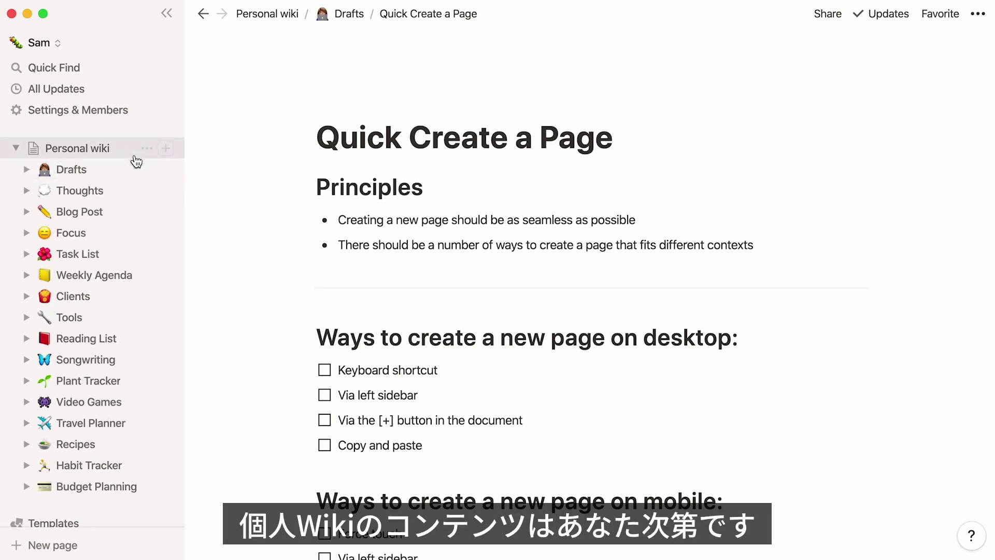
left_click(130, 152)
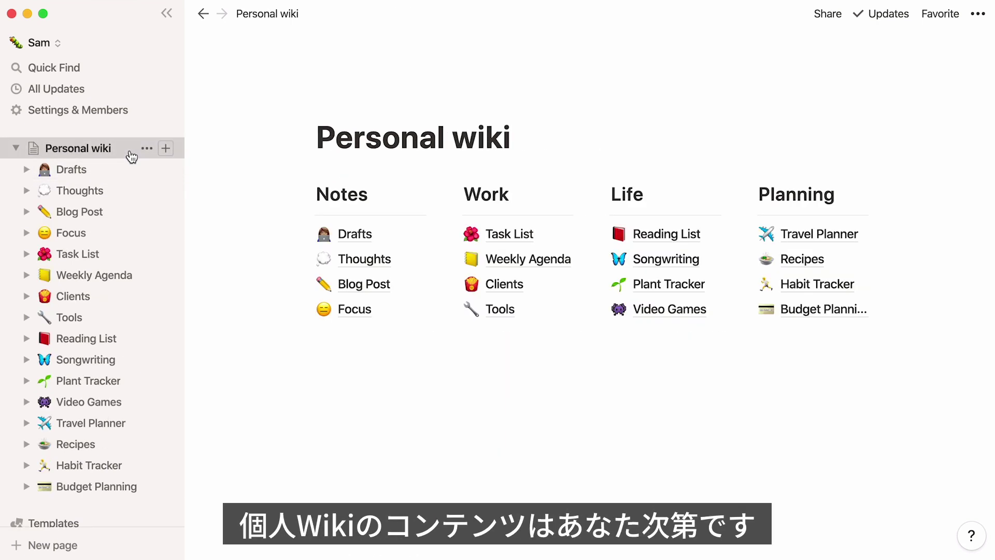
left_click(136, 468)
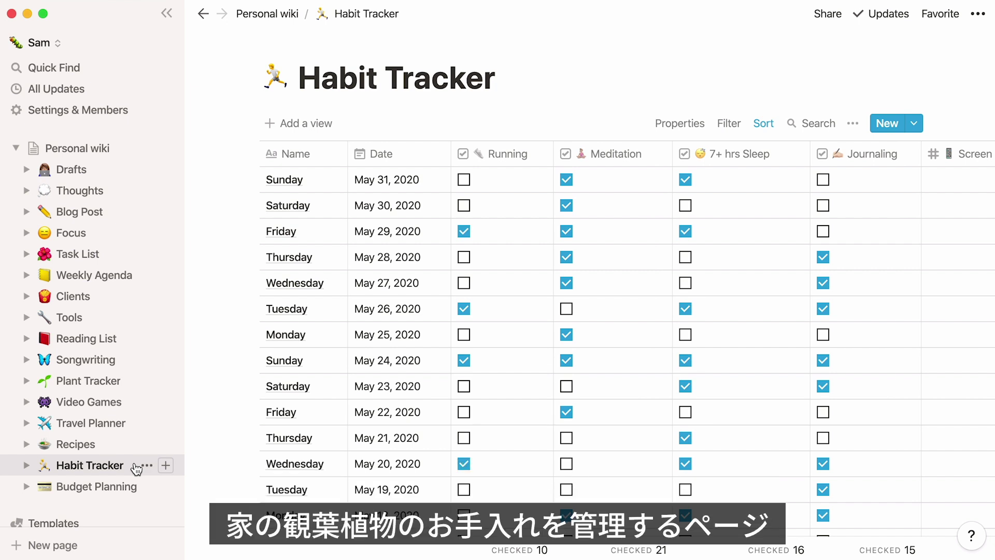
left_click(130, 383)
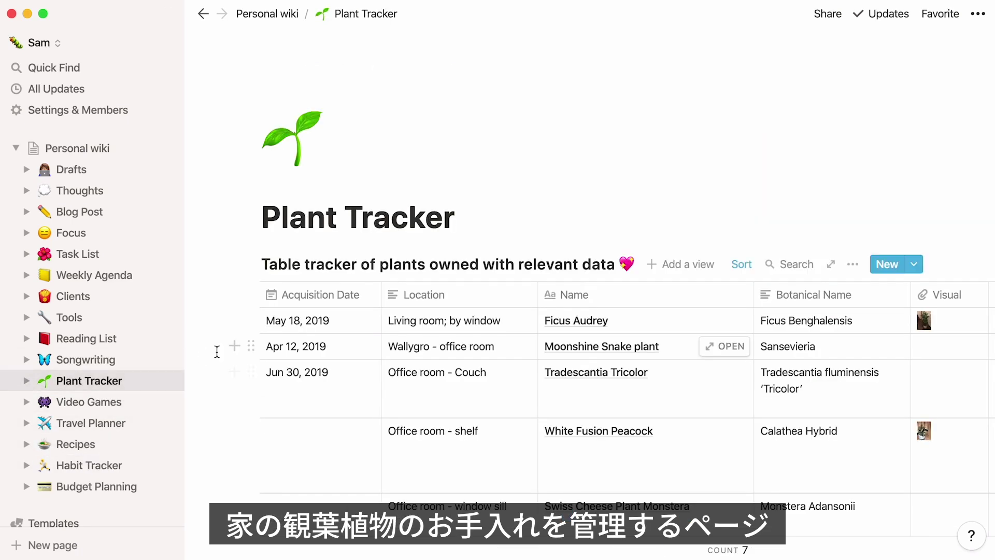
scroll(217, 352, "down", 10)
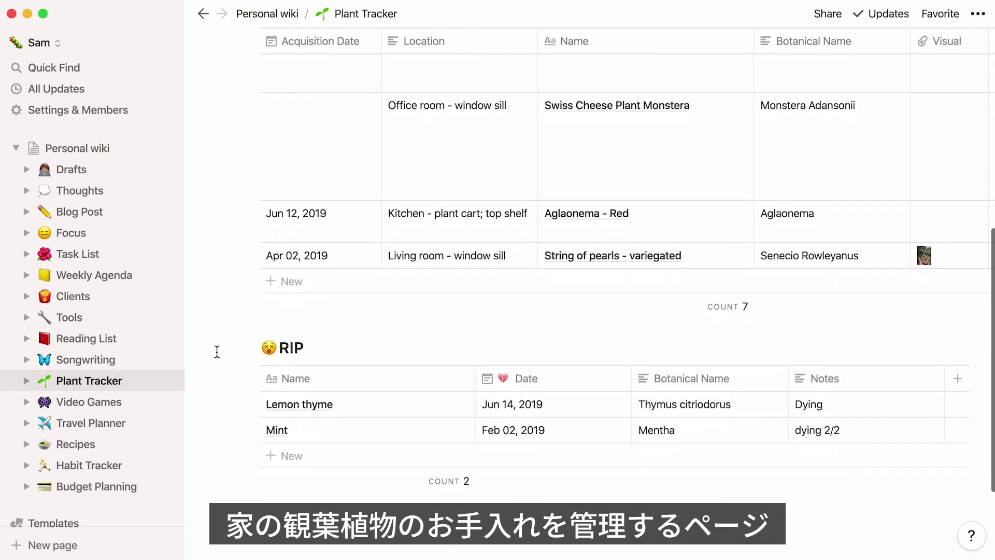
scroll(217, 352, "down", 1)
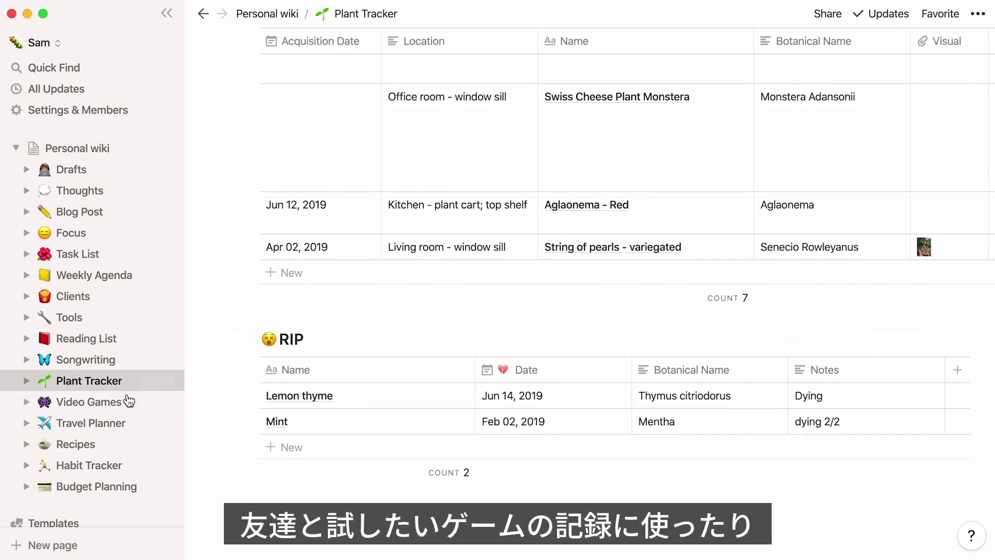
left_click(129, 402)
scroll(197, 374, "down", 5)
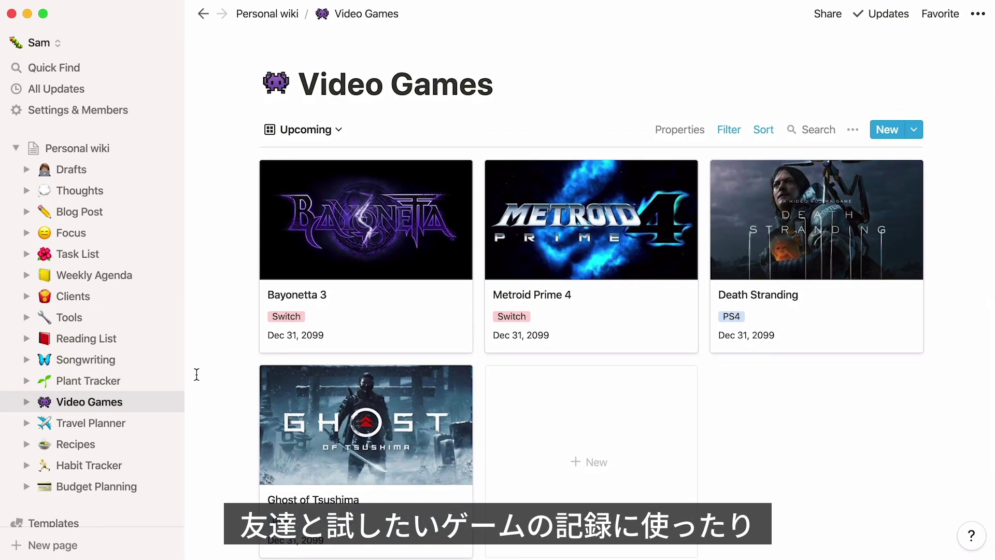
left_click(124, 212)
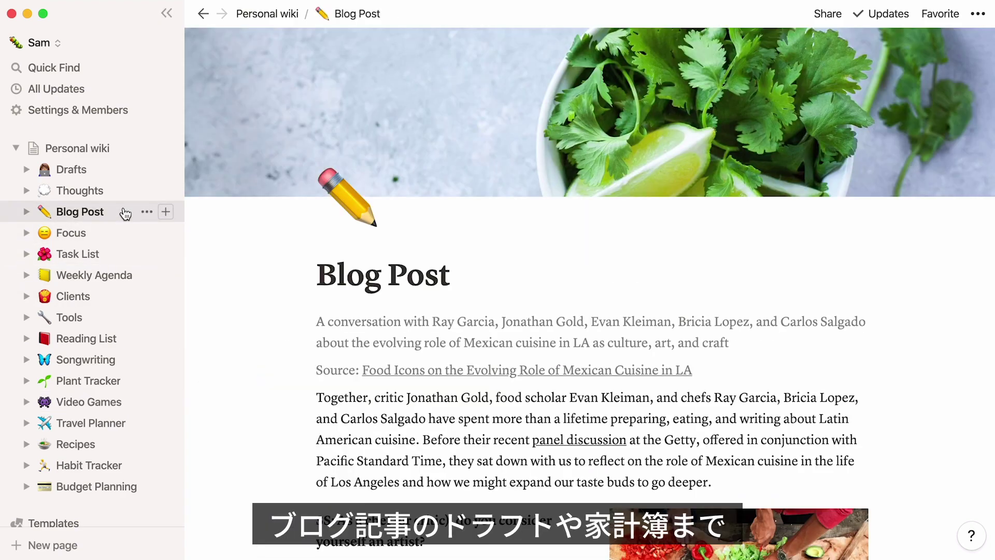
scroll(227, 279, "down", 15)
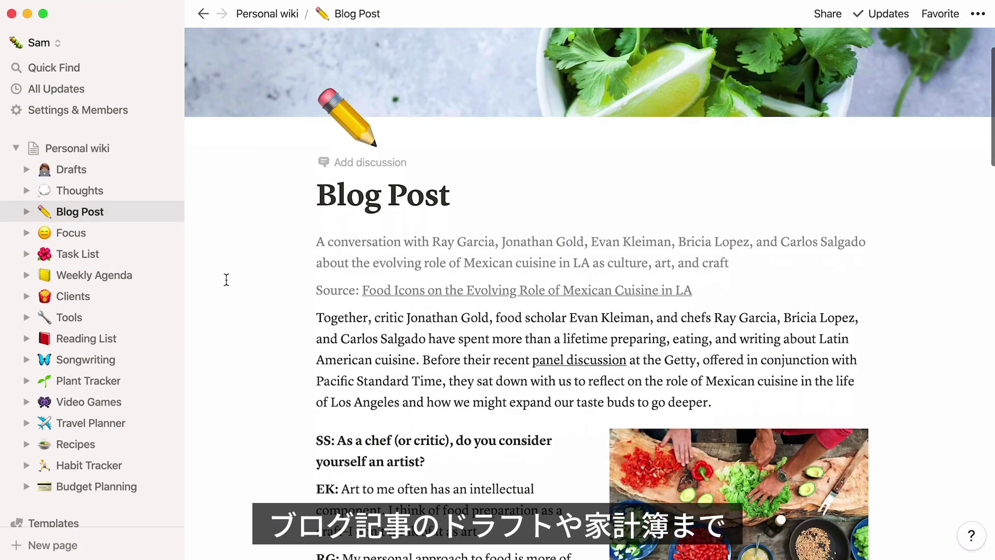
scroll(226, 280, "down", 10)
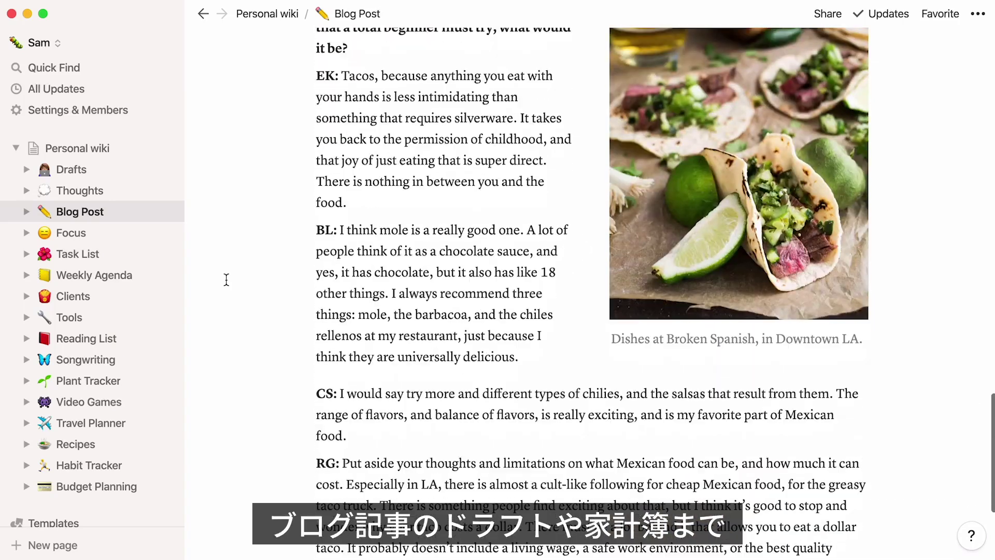
left_click(136, 484)
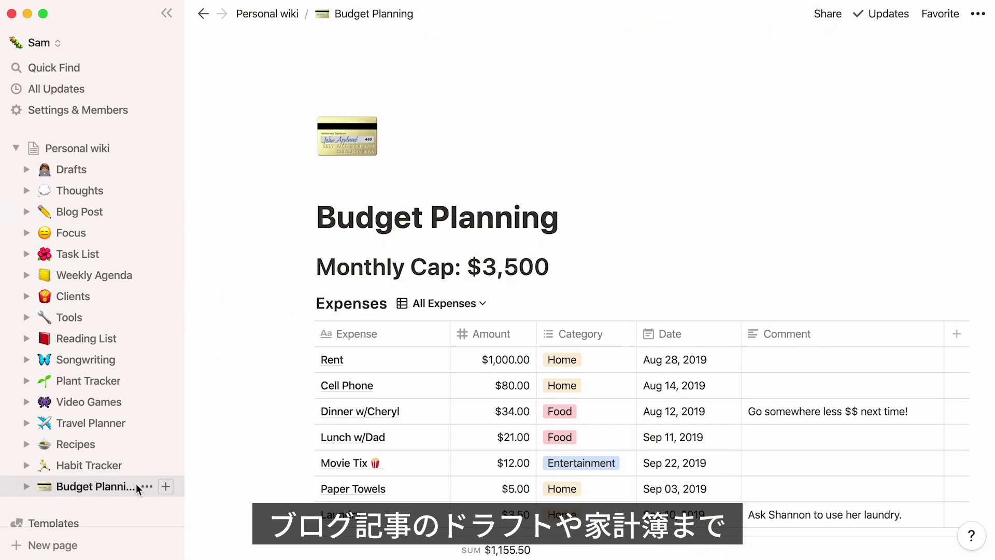
- Collapse the Personal wiki subpages and set the page icon to the coffee cup
left_click(133, 151)
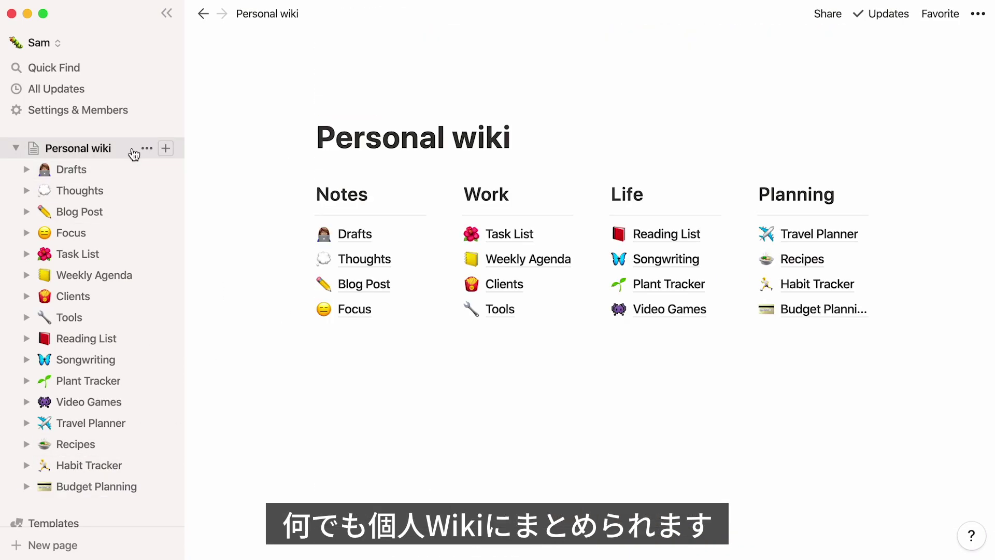
left_click(16, 149)
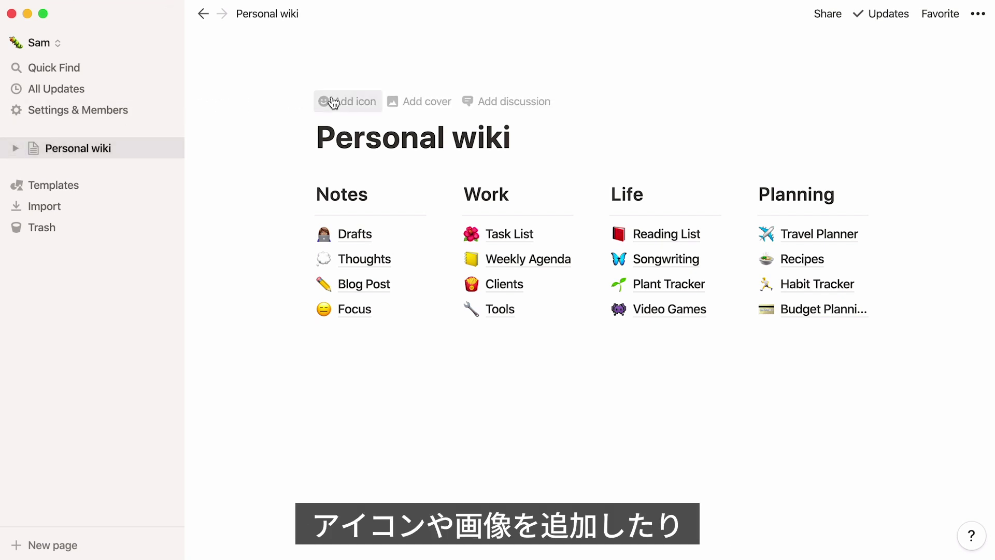
left_click(332, 98)
left_click(338, 117)
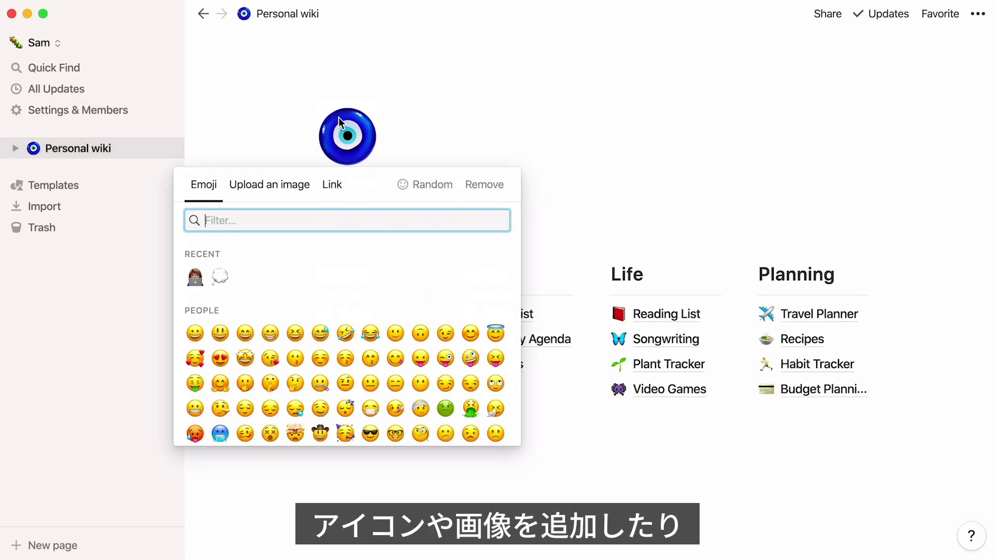
type("coffee")
left_click(195, 277)
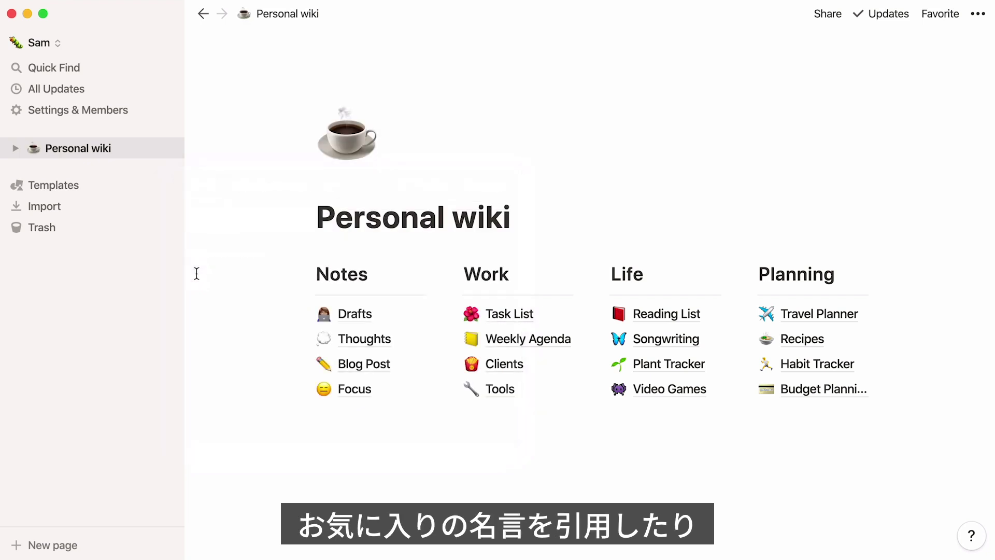
- Add a cover image and paste the Saint-Exupéry quotation into a quote block below the title
left_click(328, 182)
key("Return")
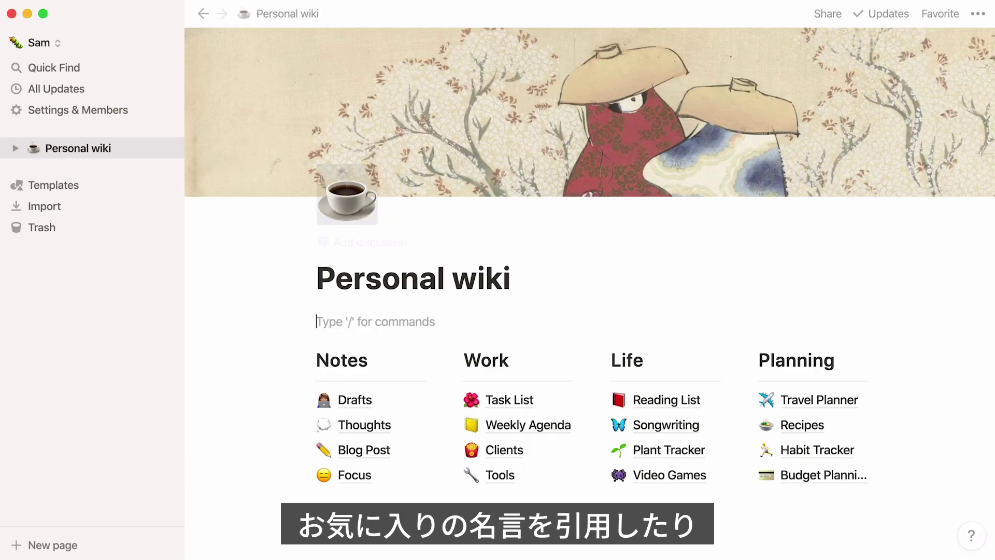
type("/quote")
key("Return")
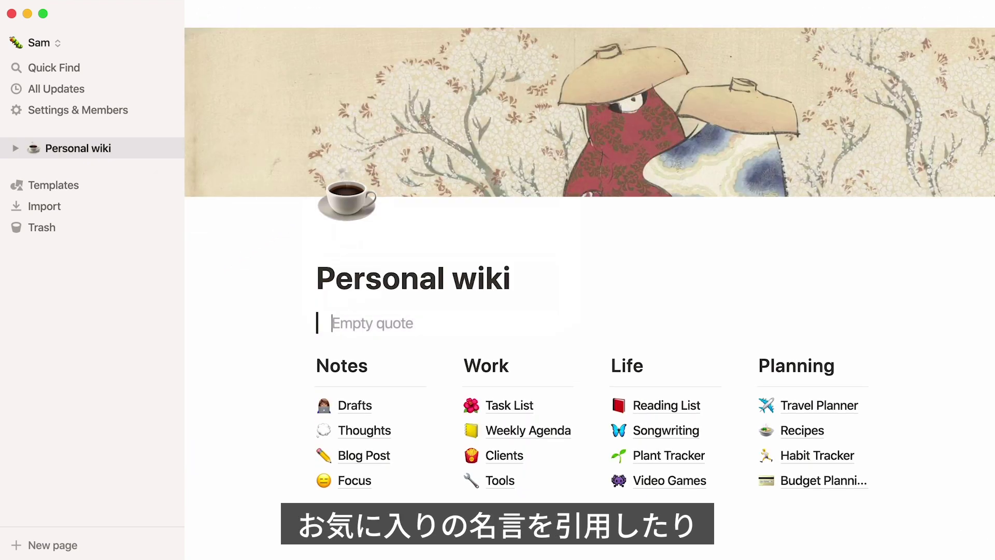
type("It is only with the heart that one can see rightly; what is essential is invisible to the eye. - Antoine de Saint-Exupéry (The Little Prince, 1943)")
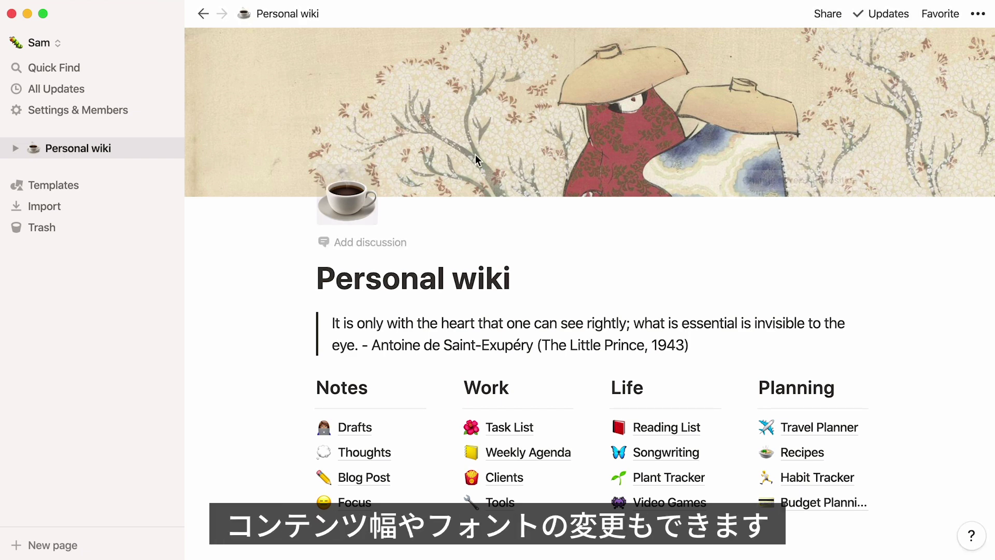
- Turn on Full width and the Serif style for Personal wiki, then favorite it
left_click(976, 14)
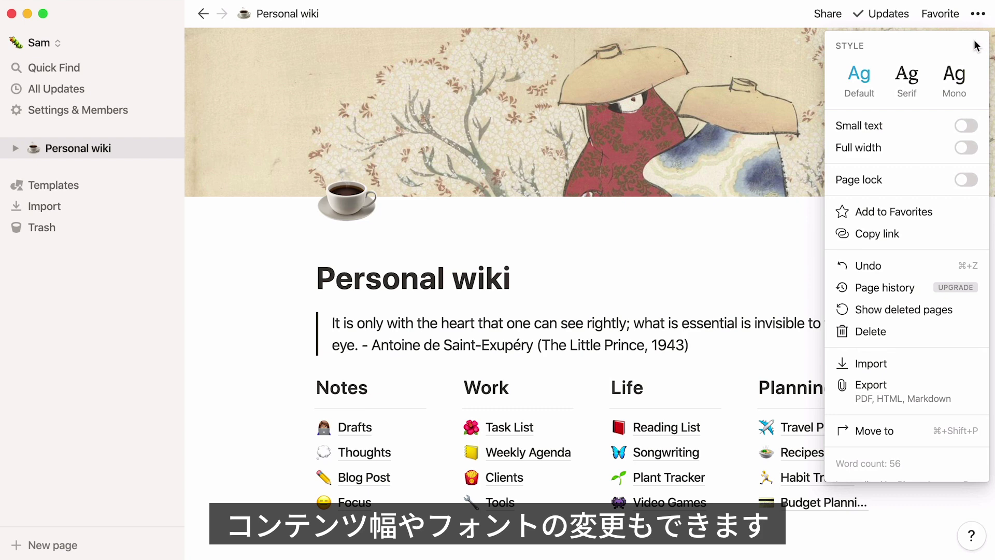
left_click(966, 147)
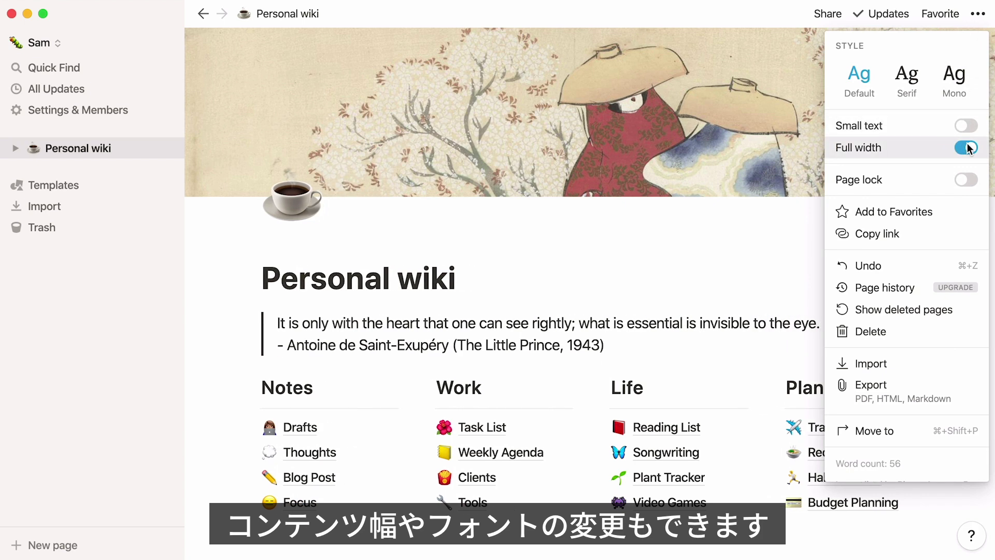
left_click(916, 95)
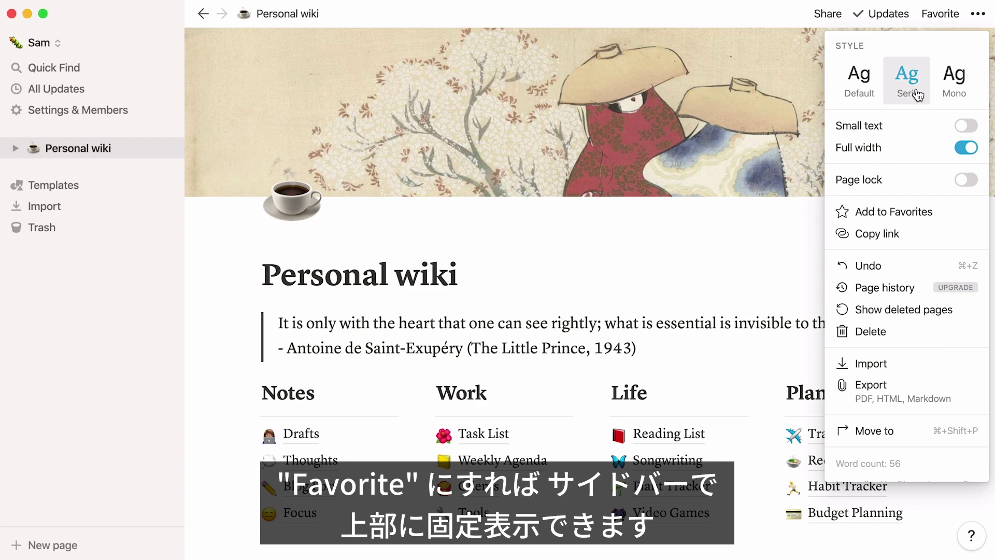
left_click(937, 15)
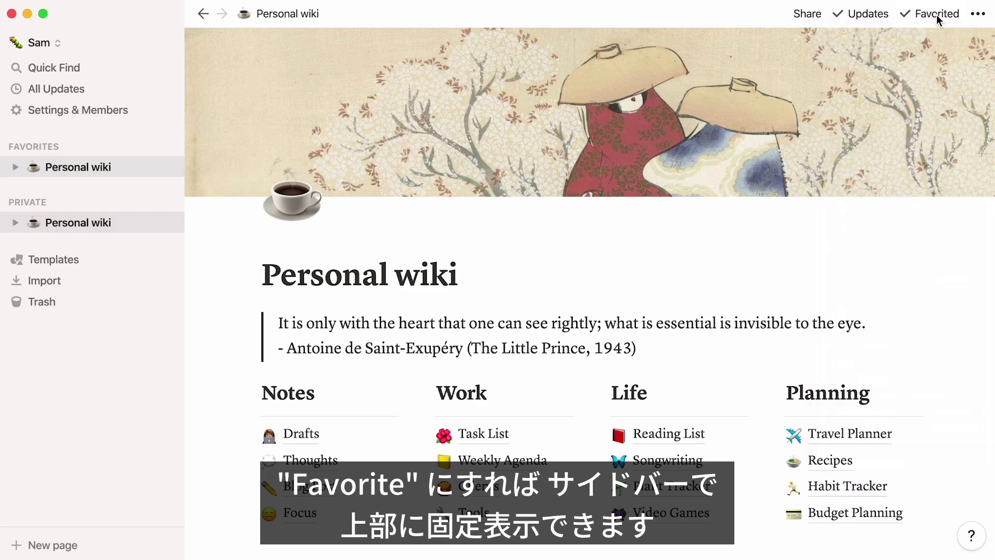